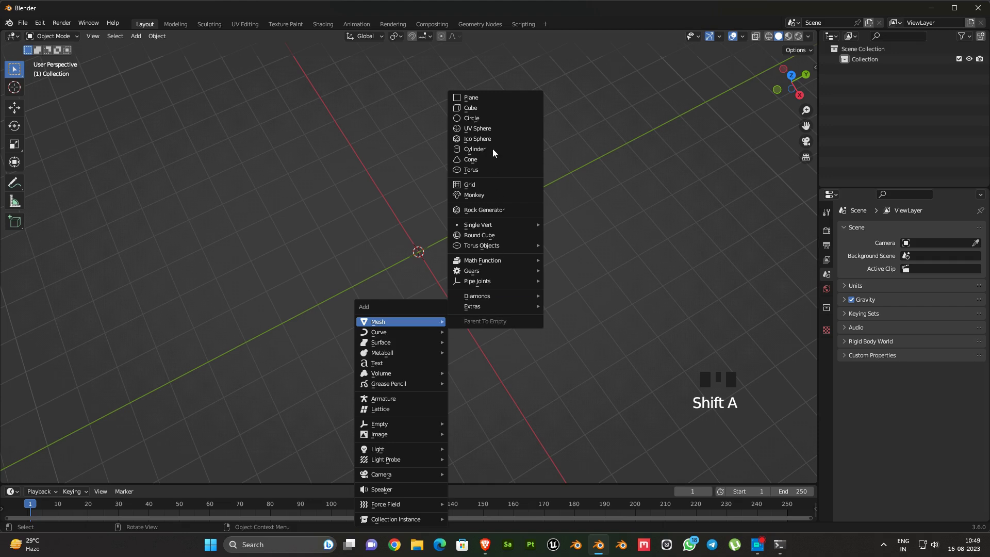
- Add a plane mesh and subdivide its face with 3 cuts
{"action": "left_click", "coordinate": [483, 98]}
{"action": "middle_click_drag", "start_coordinate": [478, 343], "coordinate": [444, 340]}
{"action": "key", "text": "Tab"}
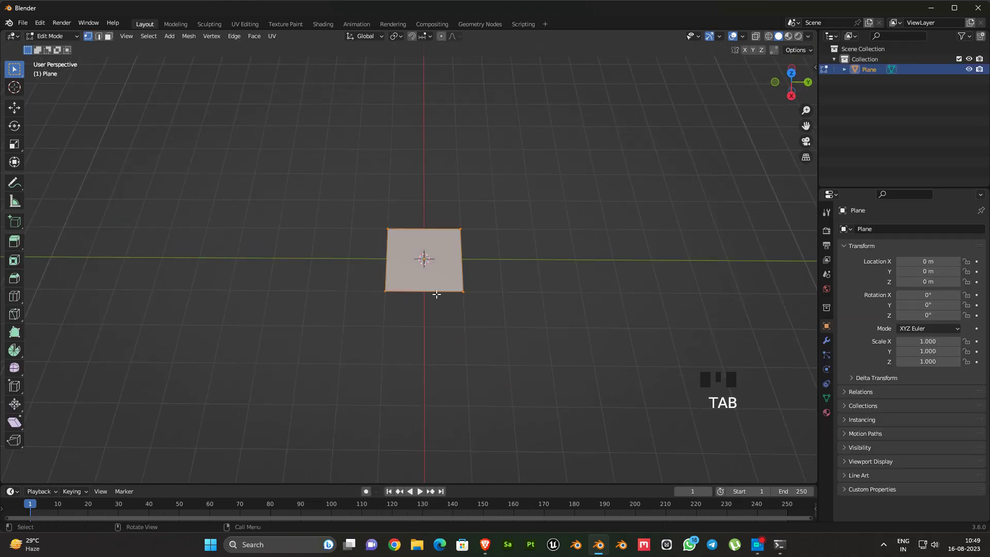
{"action": "right_click", "coordinate": [428, 283]}
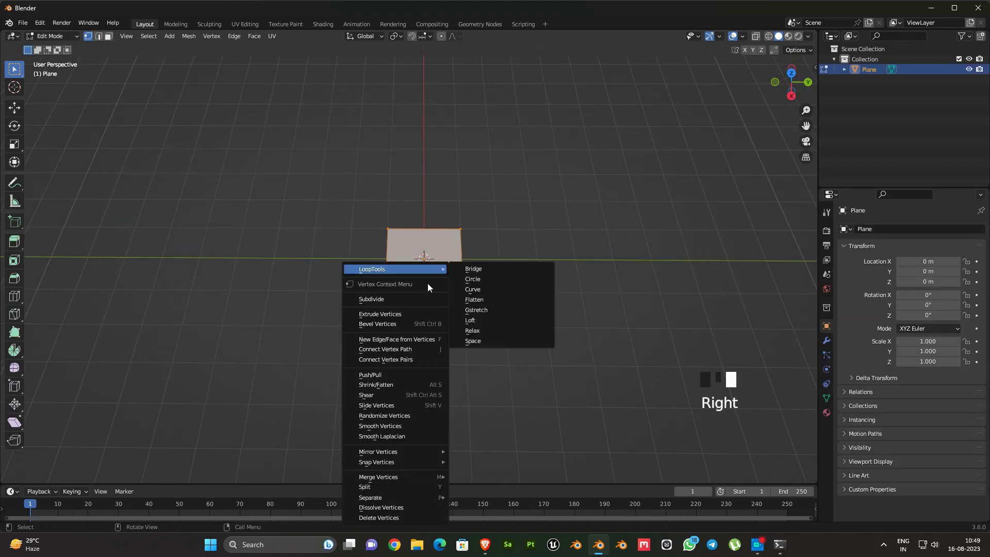
{"action": "left_click", "coordinate": [388, 298]}
{"action": "left_click", "coordinate": [69, 475]}
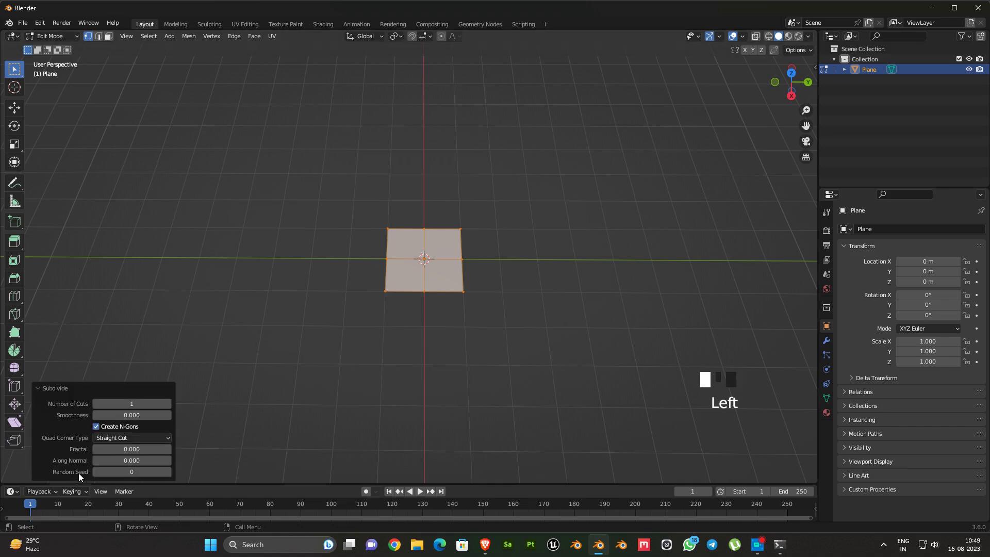
{"action": "left_click", "coordinate": [167, 404]}
{"action": "left_click", "coordinate": [167, 404]}
{"action": "left_click", "coordinate": [187, 390]}
- Delete the plane's centre vertex and select the edge loop around the resulting square hole
{"action": "middle_click_drag", "start_coordinate": [413, 355], "coordinate": [451, 287]}
{"action": "key", "text": "x"}
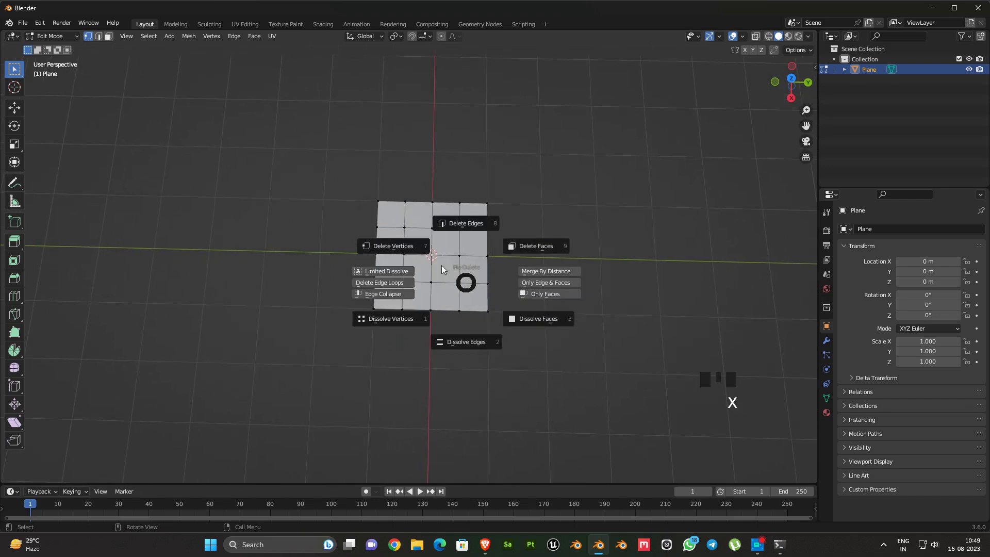
{"action": "left_click", "coordinate": [456, 244], "text": "alt+shift"}
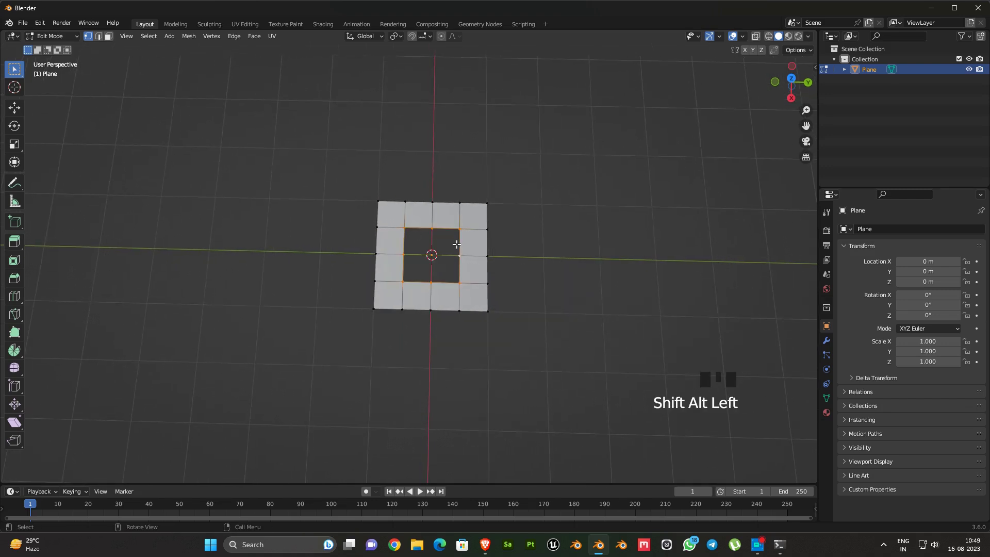
- Enable the Mesh: LoopTools add-on and save the preferences
{"action": "left_click", "coordinate": [42, 23]}
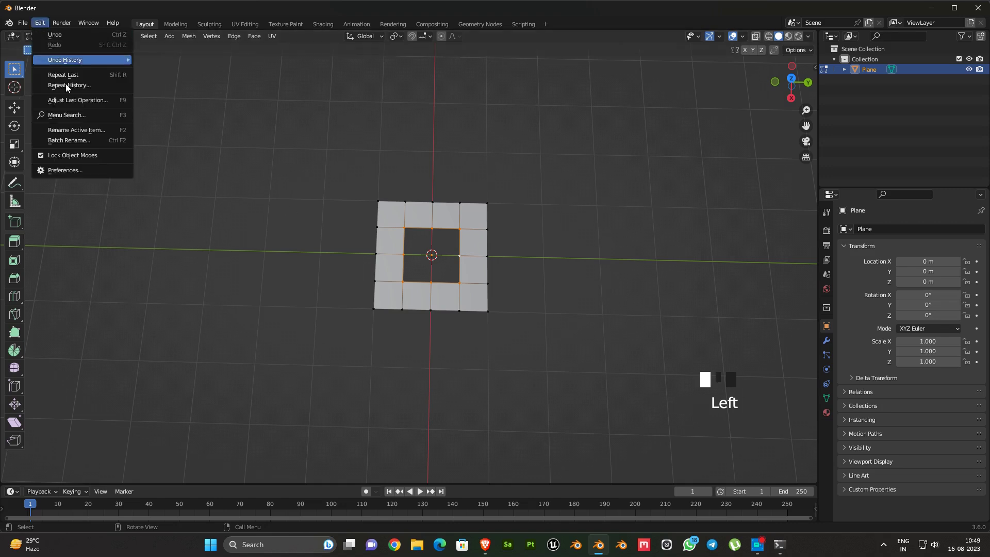
{"action": "left_click", "coordinate": [72, 171]}
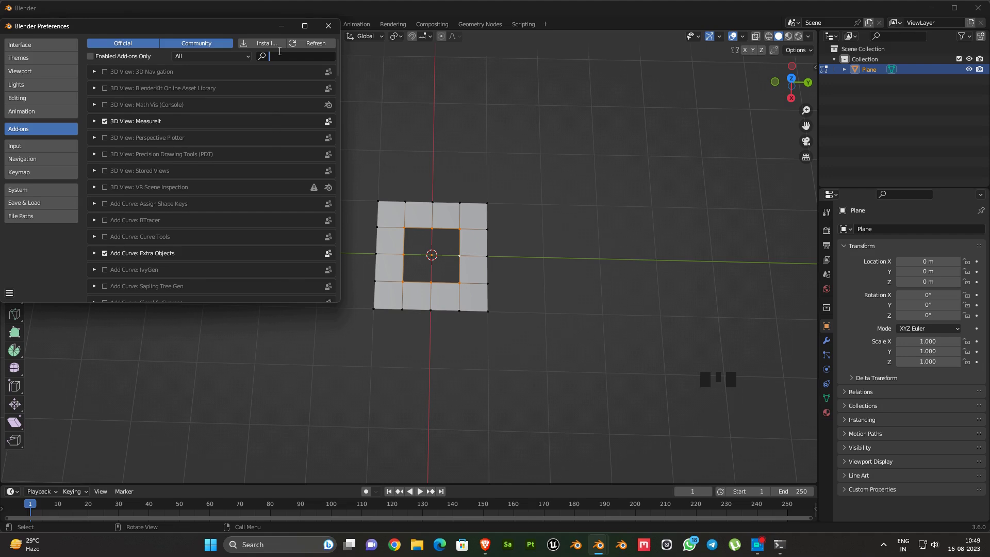
{"action": "type", "text": "loop"}
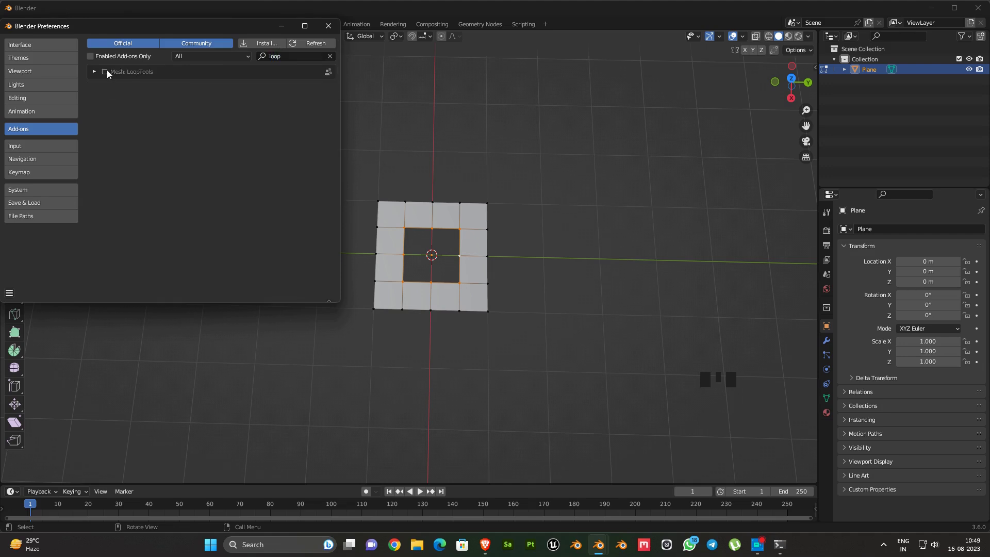
{"action": "left_click", "coordinate": [9, 296]}
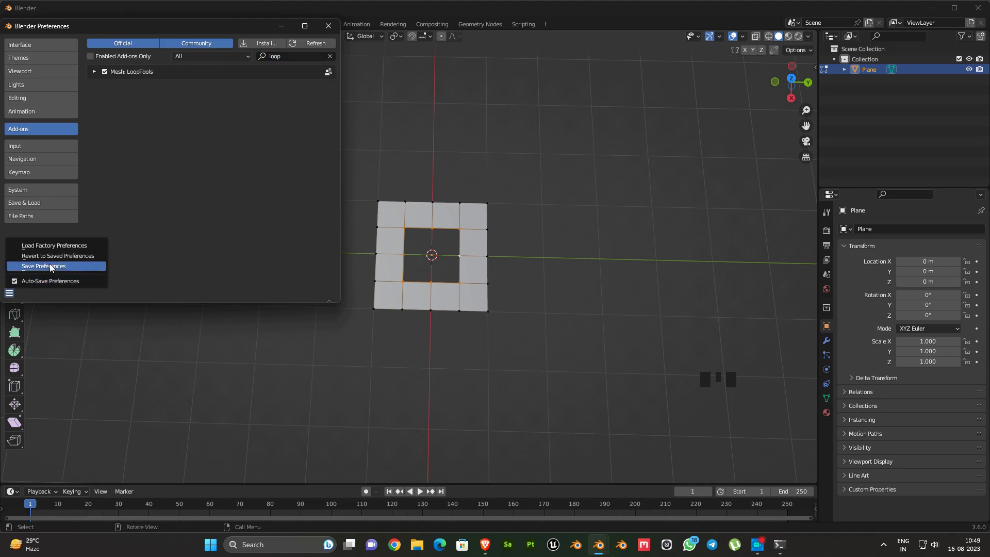
{"action": "left_click", "coordinate": [51, 268]}
{"action": "left_click", "coordinate": [328, 26]}
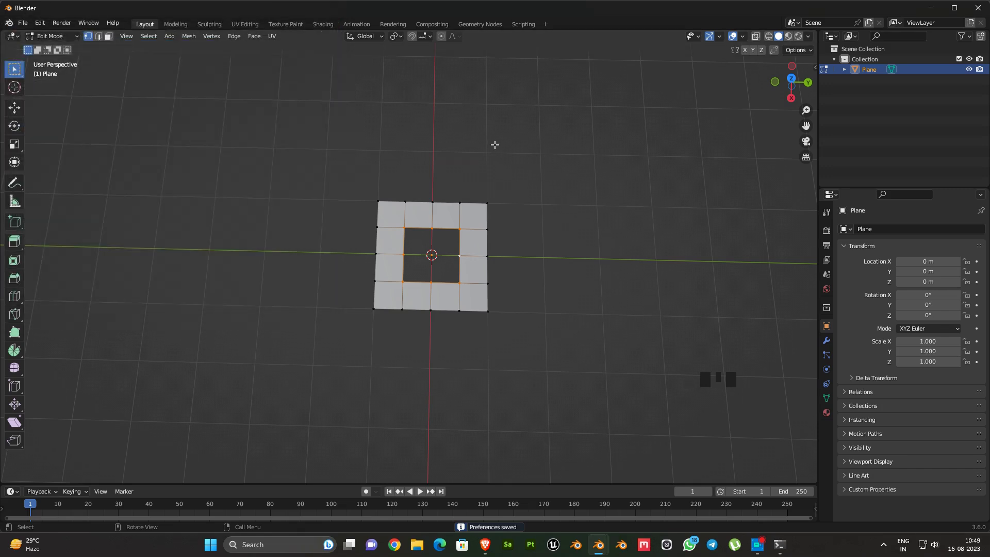
- Extrude the square hole's edge loop in place and scale the new loop inward to 0.75
{"action": "middle_click_drag", "start_coordinate": [467, 337], "coordinate": [540, 302], "text": "ctrl"}
{"action": "key", "text": "e"}
{"action": "right_click", "coordinate": [610, 280]}
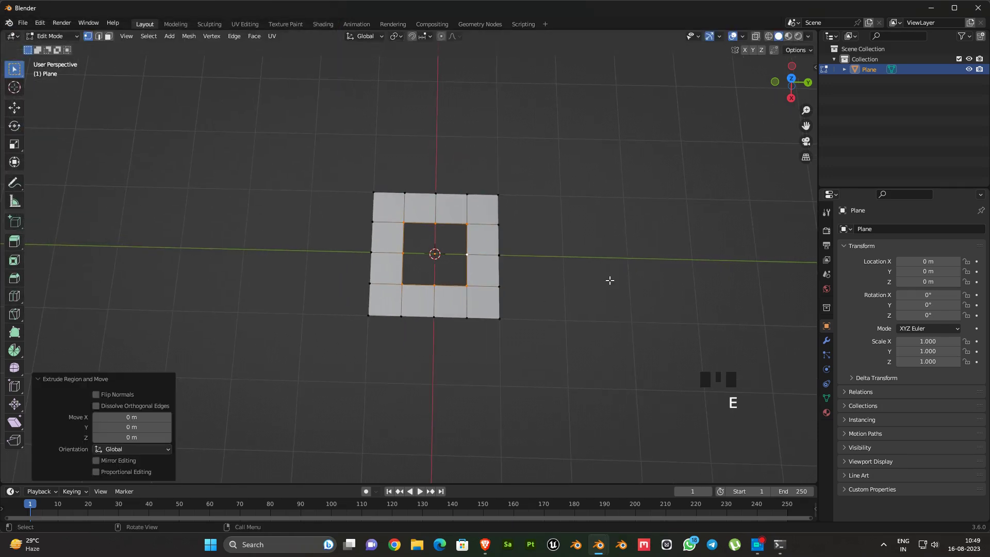
{"action": "key", "text": "s"}
{"action": "left_click", "coordinate": [566, 278]}
- Round the inner loop with LoopTools Circle and scale the faces surrounding the hole by 1.5
{"action": "right_click", "coordinate": [552, 229]}
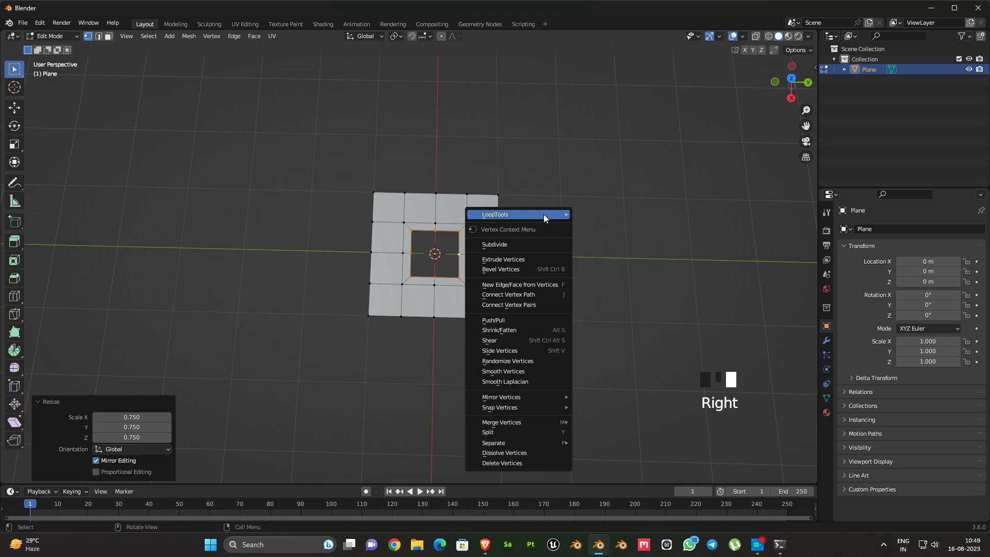
{"action": "mouse_move", "coordinate": [545, 215]}
{"action": "left_click", "coordinate": [612, 226]}
{"action": "key", "text": "ctrl+KP_Add"}
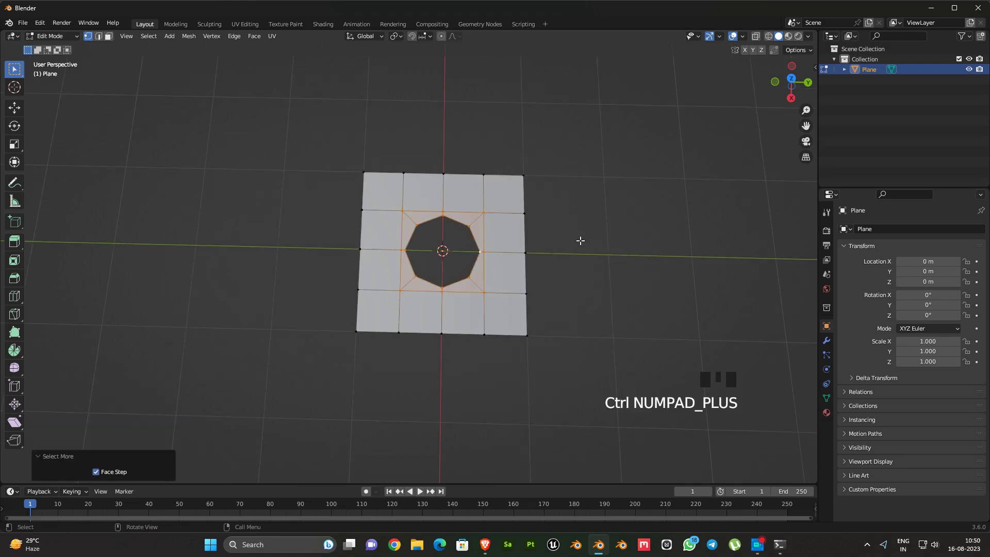
{"action": "key", "text": "s"}
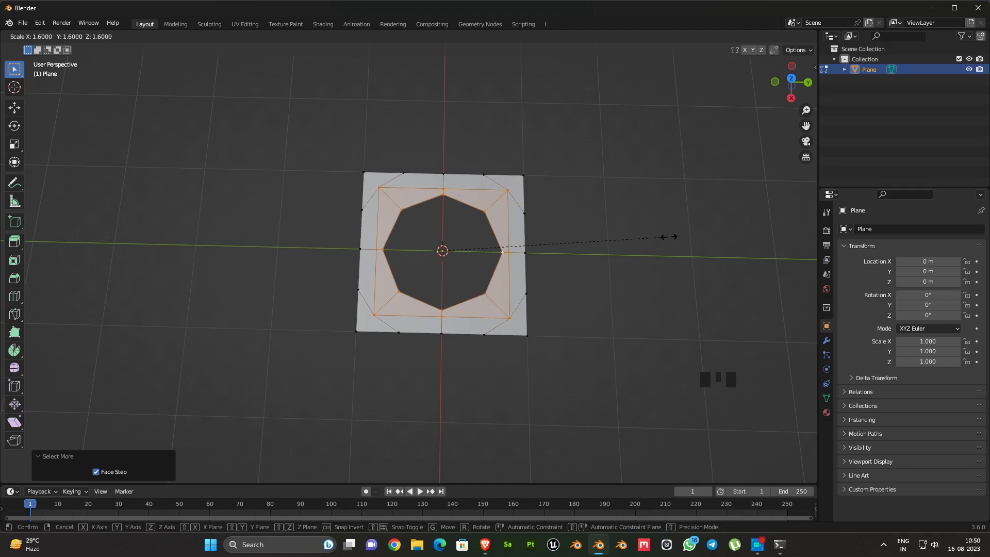
{"action": "left_click", "coordinate": [653, 239]}
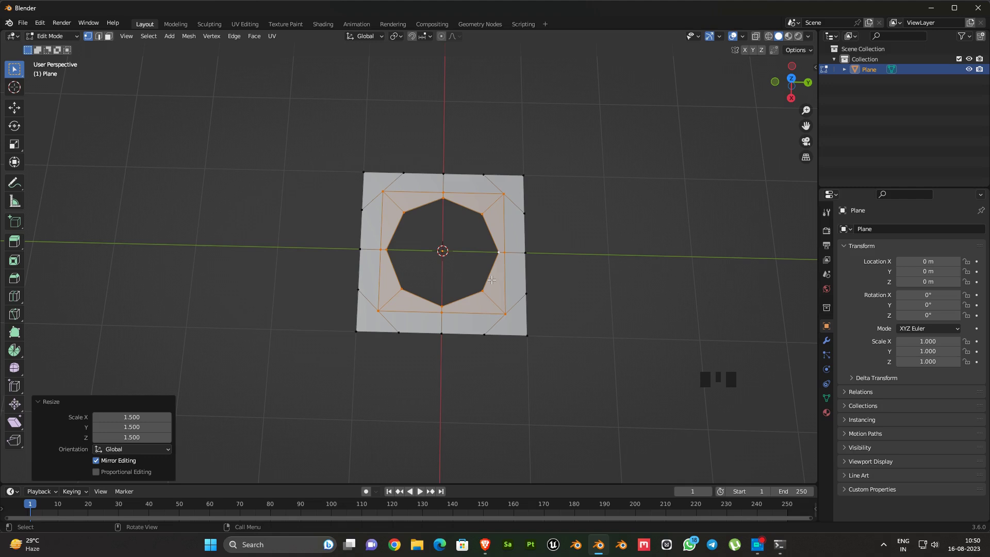
- Rotate the whole mesh 90° about the X axis in front view and return to Object Mode
{"action": "scroll", "coordinate": [492, 278], "scroll_direction": "down", "scroll_amount": 4}
{"action": "key", "text": "KP_1"}
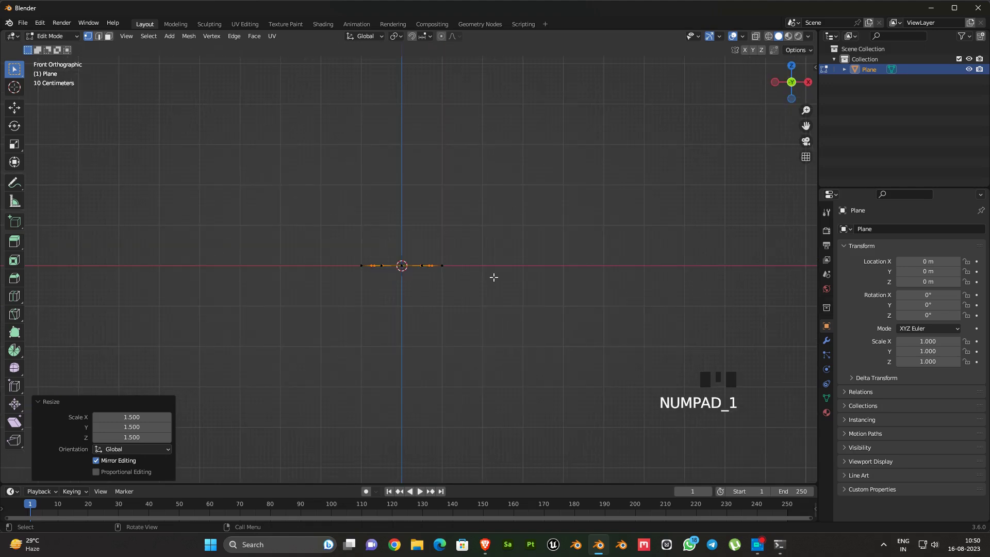
{"action": "key", "text": "Tab"}
{"action": "key", "text": "Tab"}
{"action": "key", "text": "a"}
{"action": "key", "text": "r"}
{"action": "key", "text": "x"}
{"action": "key", "text": "9"}
{"action": "key", "text": "0"}
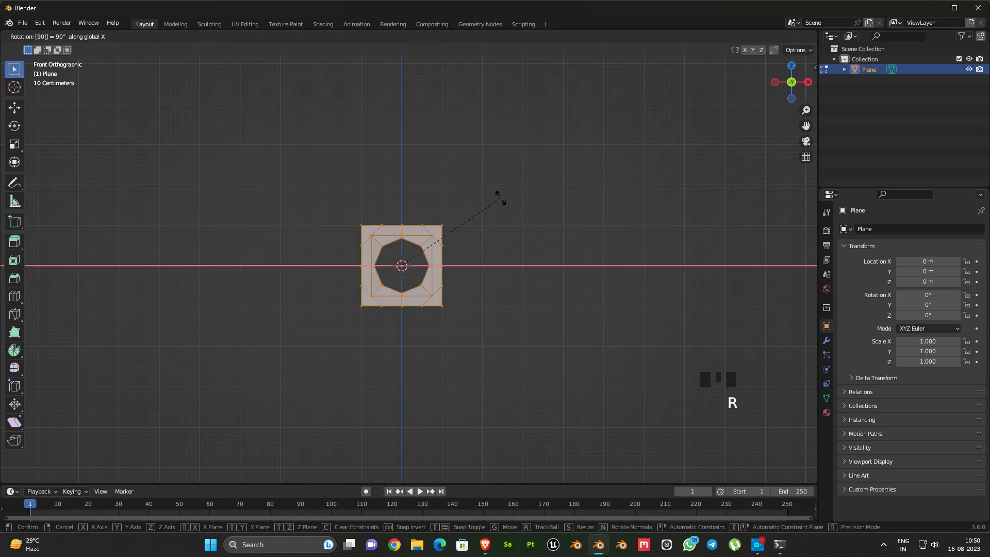
{"action": "left_click", "coordinate": [500, 198]}
{"action": "key", "text": "Tab"}
- Add an Array modifier to the plane with relative offset factors X 0 and Z -1
{"action": "middle_click_drag", "start_coordinate": [470, 261], "coordinate": [706, 210]}
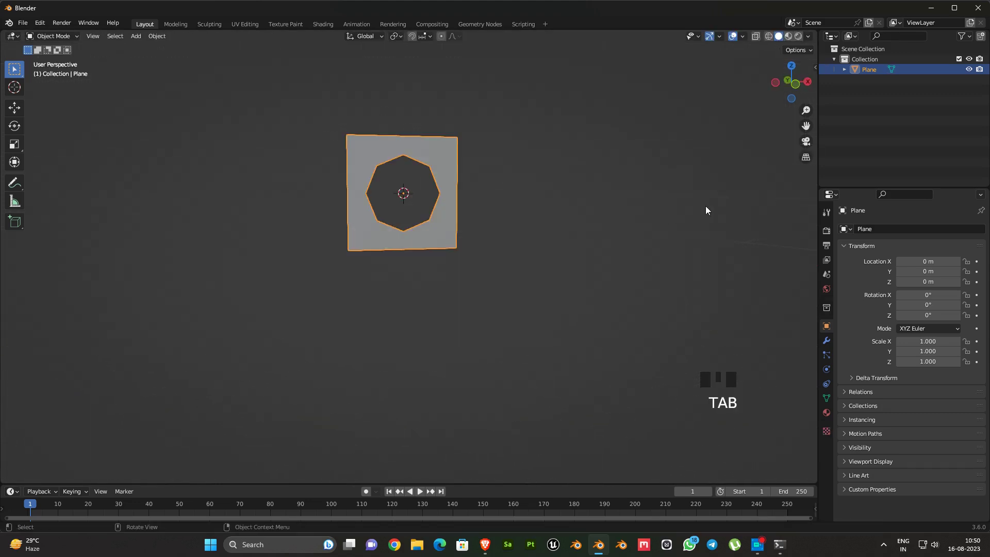
{"action": "left_click", "coordinate": [827, 341]}
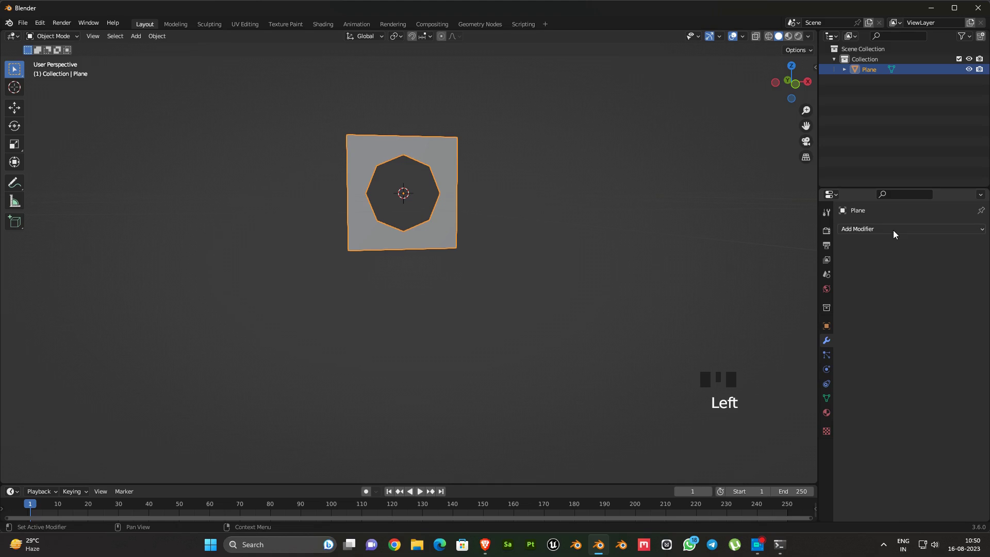
{"action": "left_click", "coordinate": [893, 230]}
{"action": "left_click", "coordinate": [800, 260]}
{"action": "left_click", "coordinate": [941, 272]}
{"action": "left_click", "coordinate": [932, 305]}
{"action": "type", "text": "0"}
{"action": "left_click", "coordinate": [932, 326]}
{"action": "type", "text": "1"}
{"action": "key", "text": "Return"}
{"action": "left_click", "coordinate": [932, 326]}
{"action": "key", "text": "Return"}
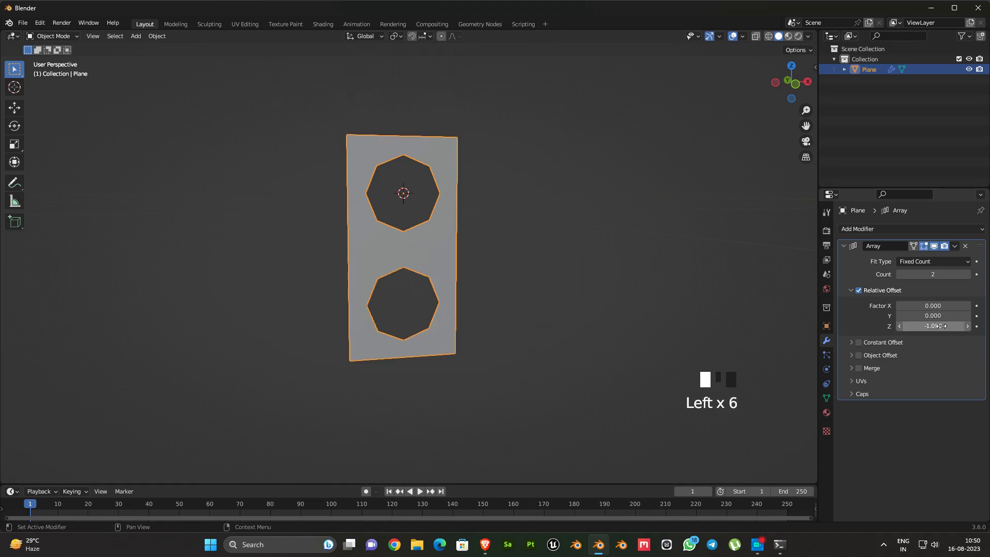
- Set the array count to 7
{"action": "left_click", "coordinate": [968, 274]}
{"action": "left_click", "coordinate": [968, 274]}
{"action": "left_click", "coordinate": [968, 275]}
{"action": "left_click", "coordinate": [967, 275]}
{"action": "left_click", "coordinate": [967, 274]}
- Enable Merge on the Array modifier and apply the modifier
{"action": "scroll", "coordinate": [450, 340], "scroll_direction": "down", "scroll_amount": 5}
{"action": "middle_click_drag", "start_coordinate": [450, 340], "coordinate": [453, 233]}
{"action": "left_click", "coordinate": [453, 233]}
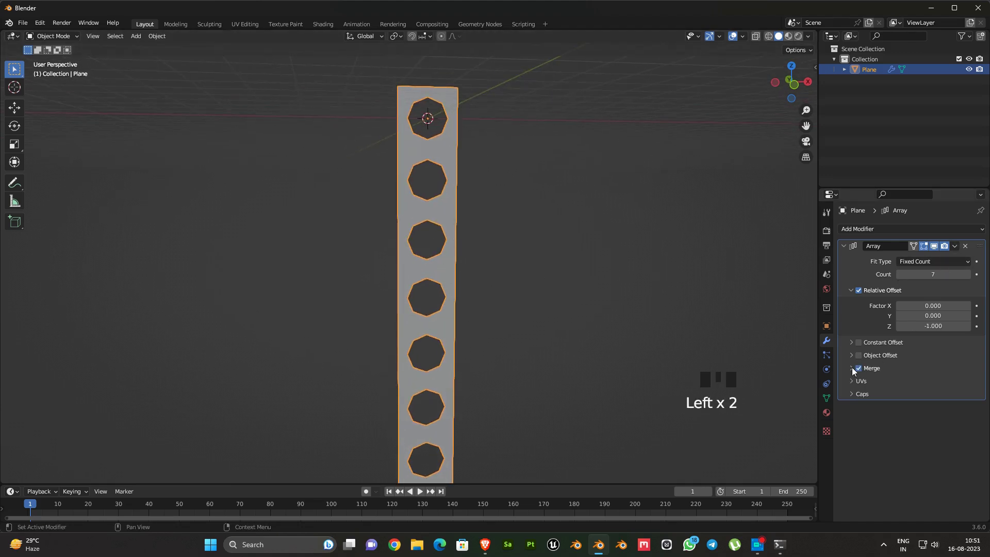
{"action": "left_click", "coordinate": [954, 246]}
{"action": "left_click", "coordinate": [932, 255]}
- In Edit Mode, scale the second hole from the top, with its surrounding face ring, to 0.9
{"action": "middle_click_drag", "start_coordinate": [551, 382], "coordinate": [515, 181], "text": "shift"}
{"action": "key", "text": "Tab"}
{"action": "left_click", "coordinate": [516, 177], "text": "alt+shift"}
{"action": "key", "text": "ctrl+KP_Add"}
{"action": "middle_click_drag", "start_coordinate": [577, 196], "coordinate": [543, 305]}
{"action": "key", "text": "s"}
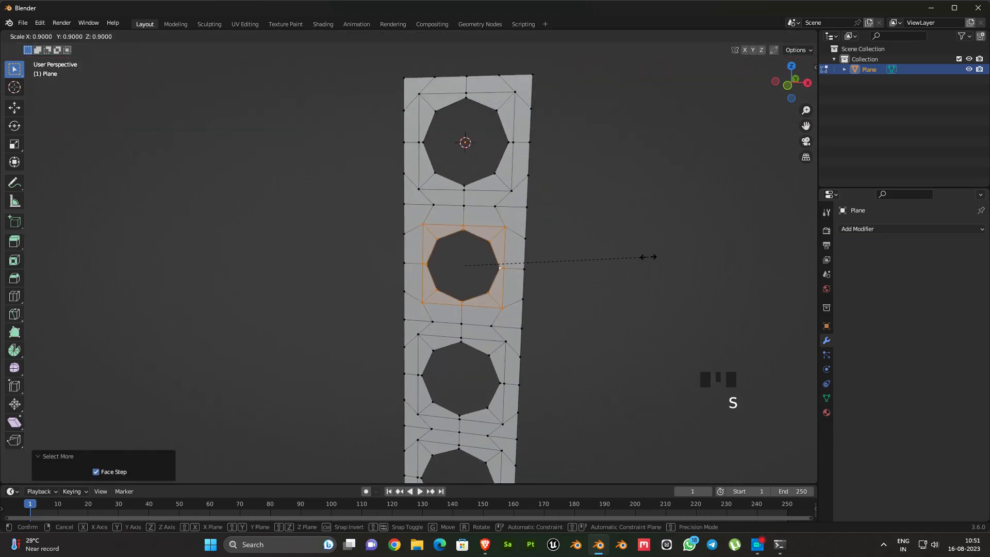
{"action": "left_click", "coordinate": [647, 257]}
- Scale down the third hole and its surrounding face ring, making it smaller than the second hole
{"action": "left_click", "coordinate": [471, 354], "text": "alt+shift"}
{"action": "key", "text": "ctrl+KP_Add"}
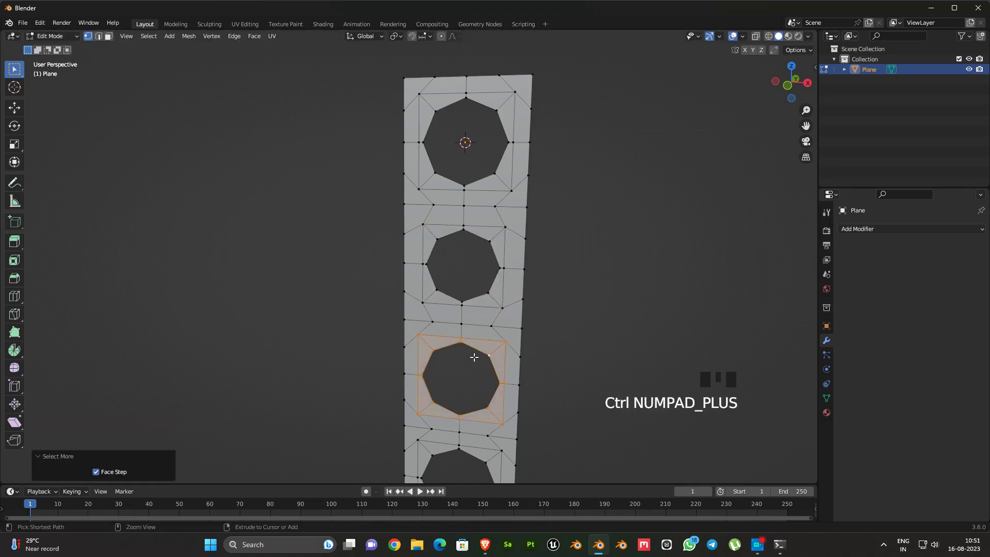
{"action": "key", "text": "s"}
{"action": "left_click", "coordinate": [622, 336]}
- Scale the fourth hole with its face ring to 0.7, and its inner edge loop alone to 0.9
{"action": "middle_click_drag", "start_coordinate": [619, 339], "coordinate": [539, 255]}
{"action": "left_click", "coordinate": [479, 359], "text": "alt+shift"}
{"action": "key", "text": "ctrl+KP_Add"}
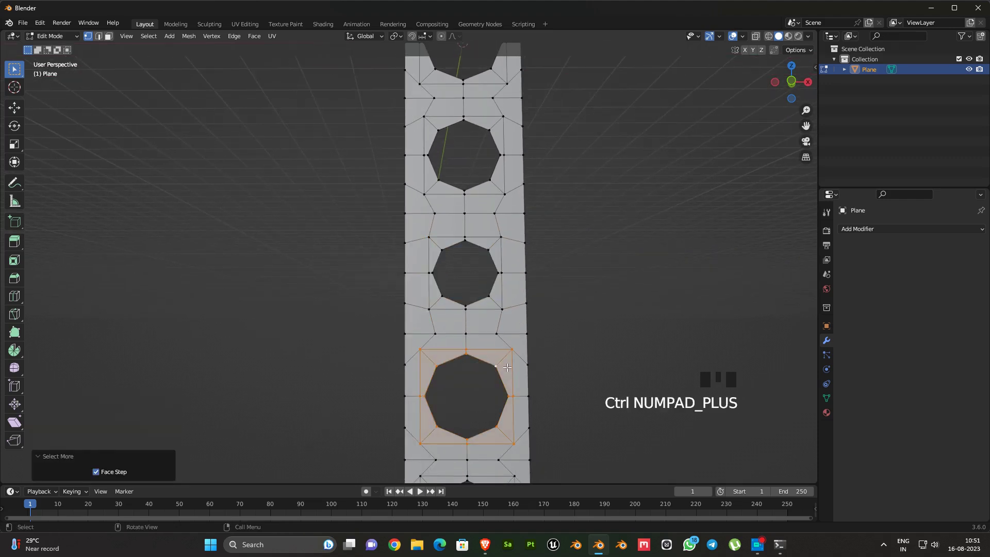
{"action": "key", "text": "s"}
{"action": "left_click", "coordinate": [703, 332]}
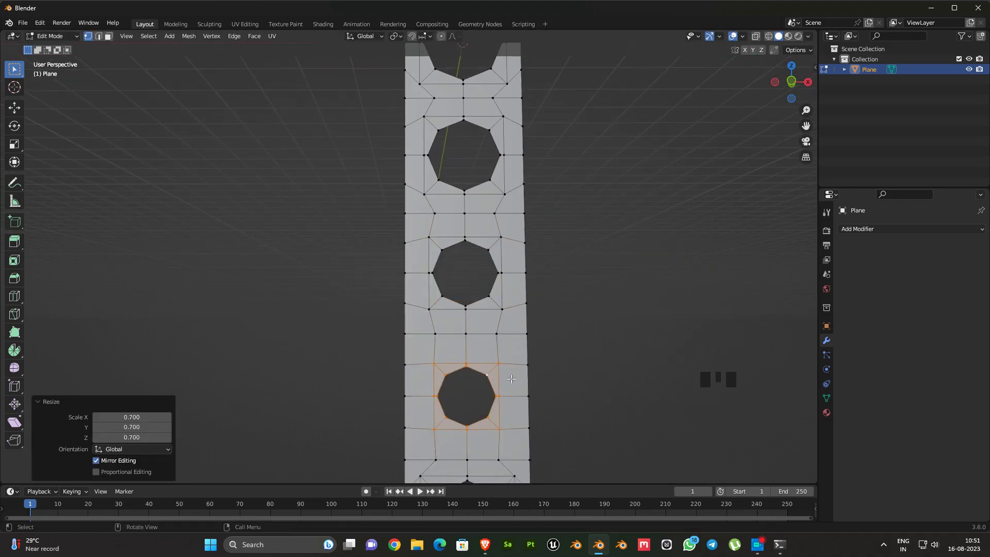
{"action": "left_click", "coordinate": [479, 387], "text": "alt+shift"}
{"action": "key", "text": "s"}
{"action": "left_click", "coordinate": [559, 362]}
- Shrink the fifth hole with its face ring, and scale its inner edge loop alone to 0.7
{"action": "middle_click_drag", "start_coordinate": [559, 362], "coordinate": [490, 332], "text": "shift"}
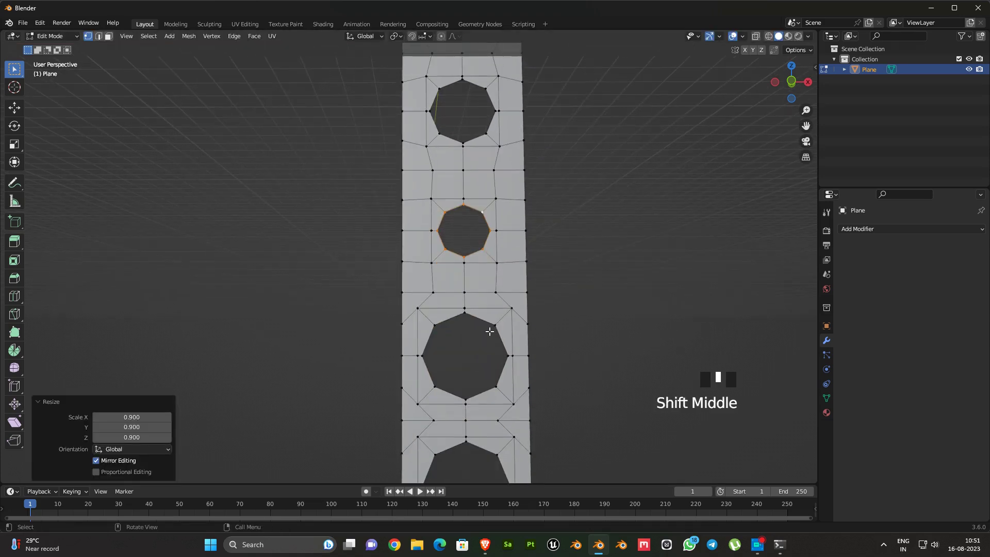
{"action": "left_click", "coordinate": [490, 332], "text": "alt+shift"}
{"action": "key", "text": "ctrl+KP_Add"}
{"action": "key", "text": "s"}
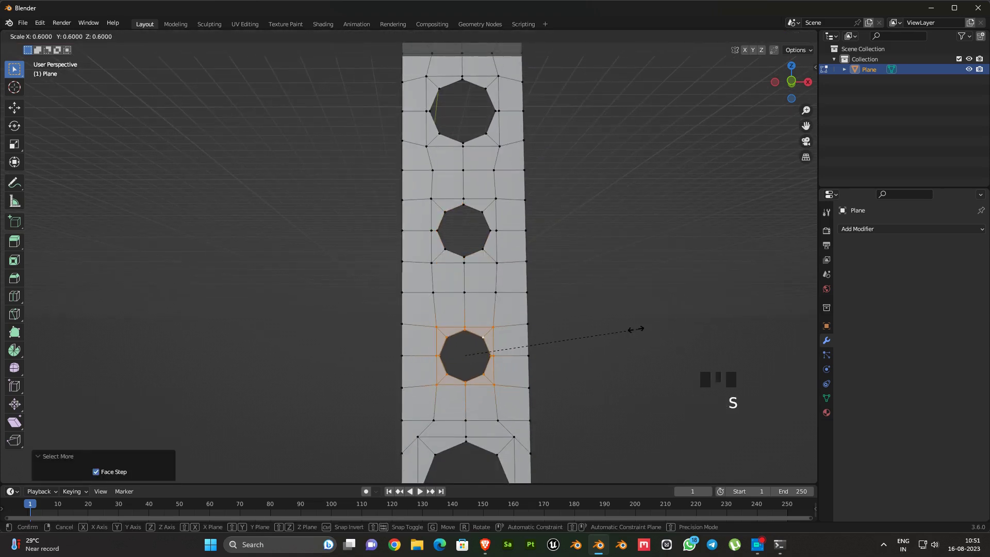
{"action": "left_click", "coordinate": [642, 325]}
{"action": "left_click", "coordinate": [487, 338], "text": "alt+shift"}
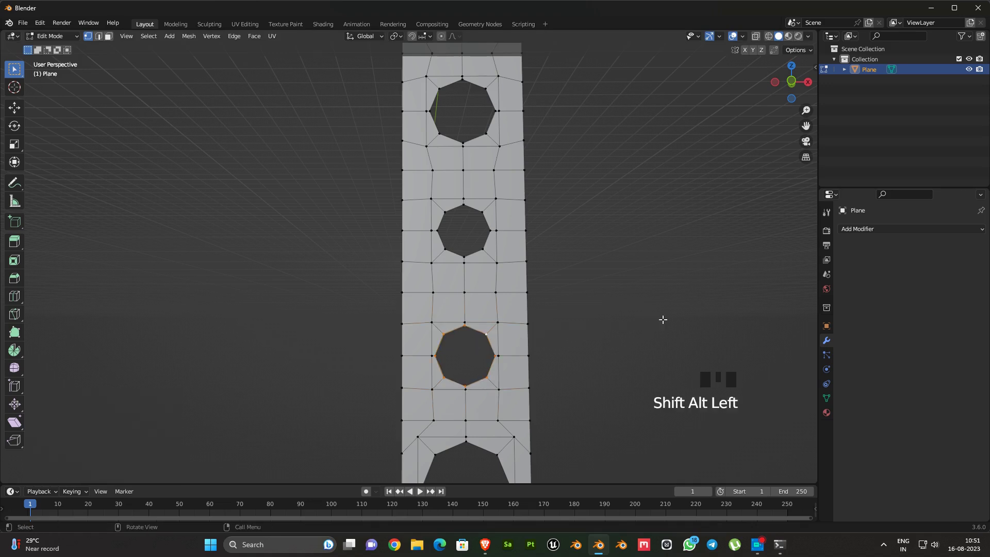
{"action": "key", "text": "s"}
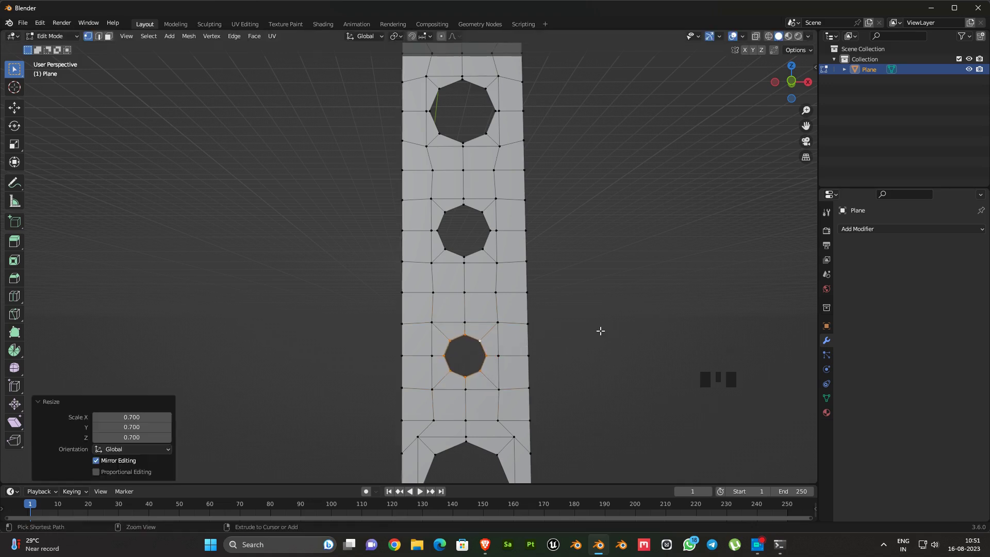
{"action": "left_click", "coordinate": [601, 330]}
- Shrink the sixth hole with its face ring, and scale its inner edge loop smaller than the fifth hole's
{"action": "middle_click_drag", "start_coordinate": [601, 330], "coordinate": [548, 194], "text": "shift"}
{"action": "left_click", "coordinate": [495, 309], "text": "alt"}
{"action": "key", "text": "ctrl+KP_Add"}
{"action": "key", "text": "s"}
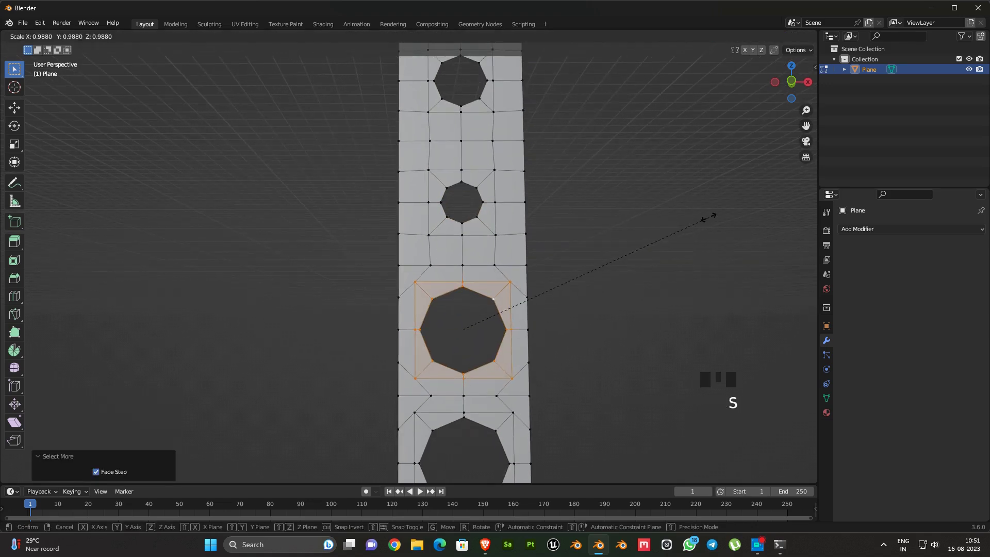
{"action": "left_click", "coordinate": [645, 242]}
{"action": "left_click", "coordinate": [488, 320], "text": "alt+shift"}
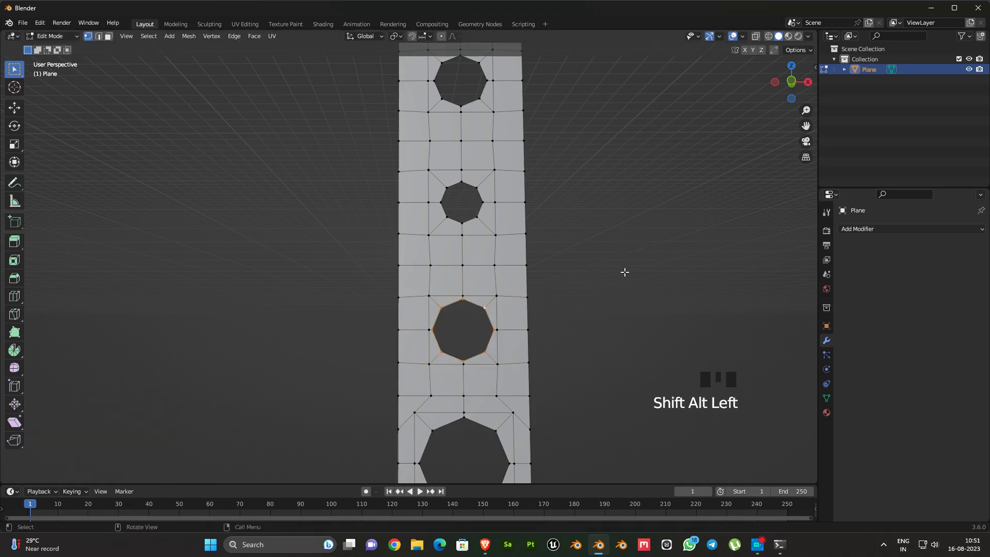
{"action": "key", "text": "s"}
{"action": "right_click", "coordinate": [582, 274]}
- Shrink the seventh hole with its face ring, and scale its inner loop to make it the strip's smallest hole
{"action": "middle_click_drag", "start_coordinate": [554, 172], "coordinate": [537, 172], "text": "shift"}
{"action": "left_click", "coordinate": [477, 298], "text": "alt+shift"}
{"action": "key", "text": "ctrl+KP_Add"}
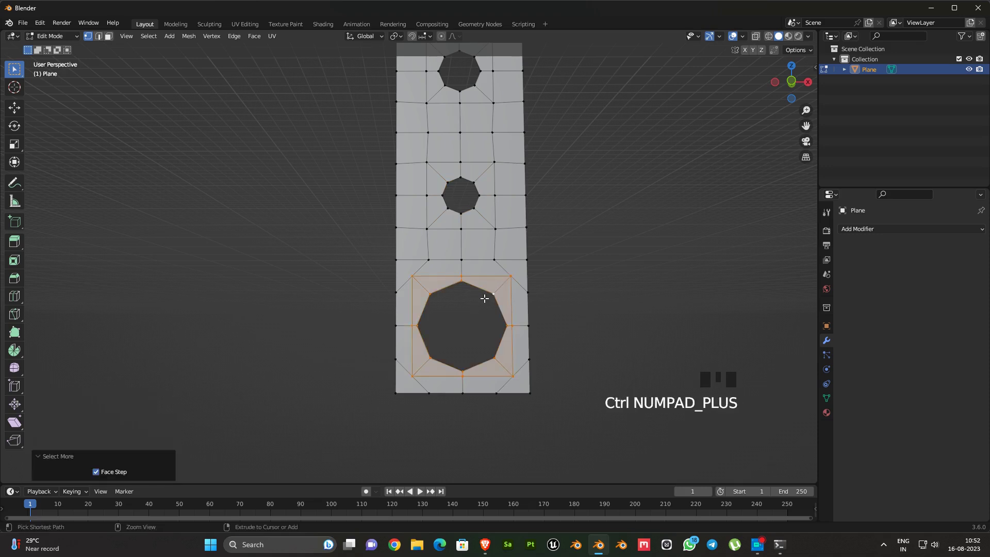
{"action": "key", "text": "s"}
{"action": "right_click", "coordinate": [632, 267]}
{"action": "left_click", "coordinate": [470, 314], "text": "alt+shift"}
{"action": "key", "text": "s"}
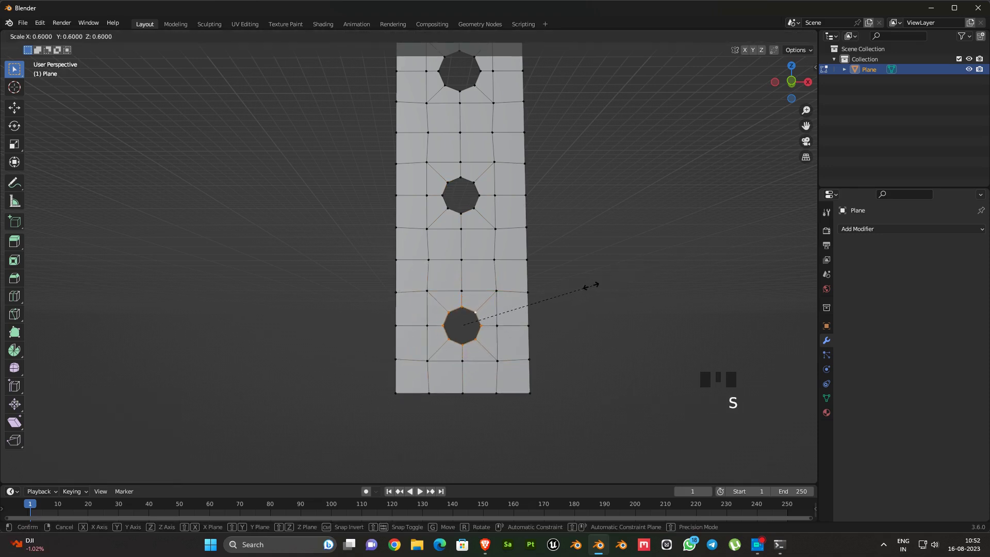
{"action": "left_click", "coordinate": [550, 299]}
{"action": "scroll", "coordinate": [486, 254], "scroll_direction": "down", "scroll_amount": 4}
{"action": "key", "text": "Tab"}
{"action": "middle_click_drag", "start_coordinate": [486, 254], "coordinate": [446, 283], "text": "shift"}
{"action": "right_click", "coordinate": [446, 283]}
{"action": "key", "text": "Tab"}
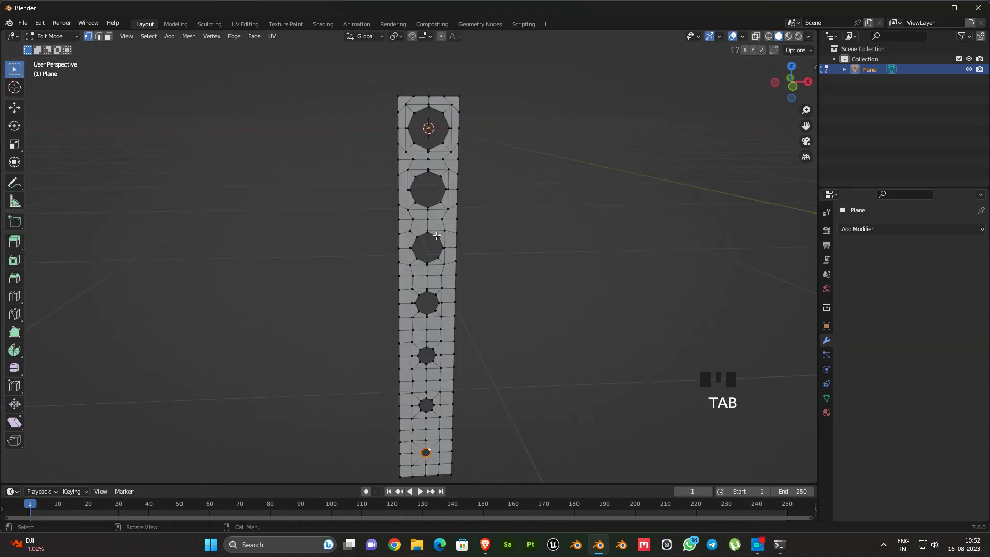
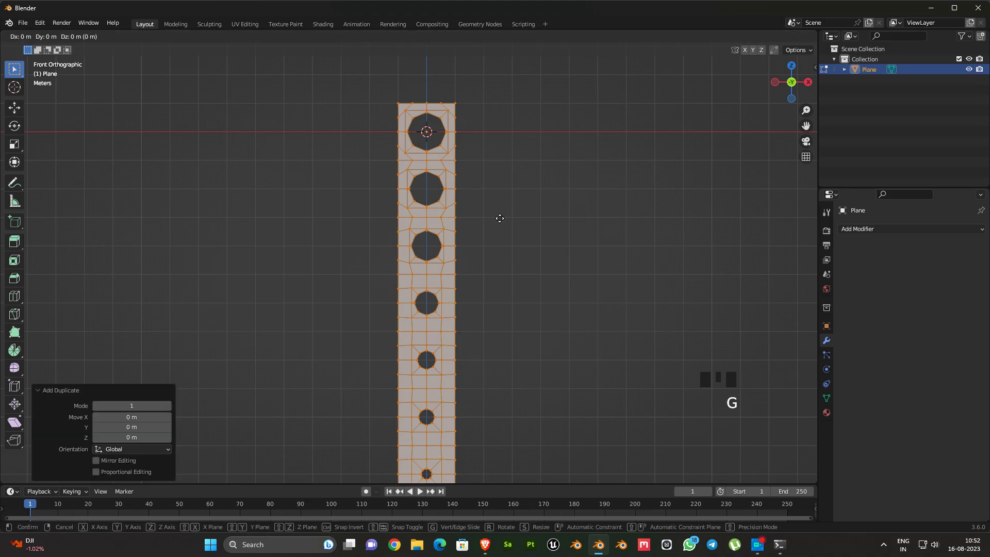
- Place the strip's duplicate beside the original, offset 2 m along X and 1 m up along Z
{"action": "left_click", "coordinate": [554, 222]}
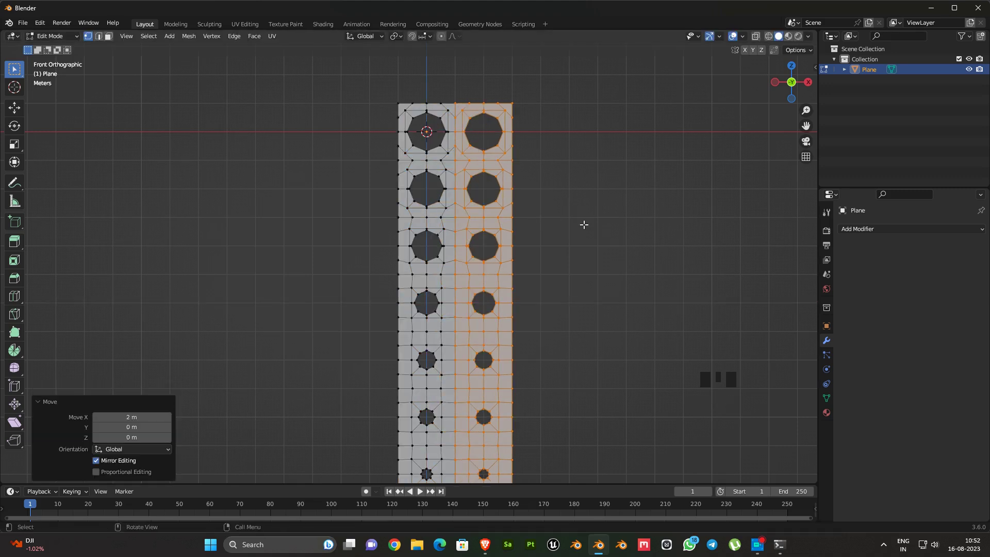
{"action": "key", "text": "g"}
{"action": "key", "text": "z"}
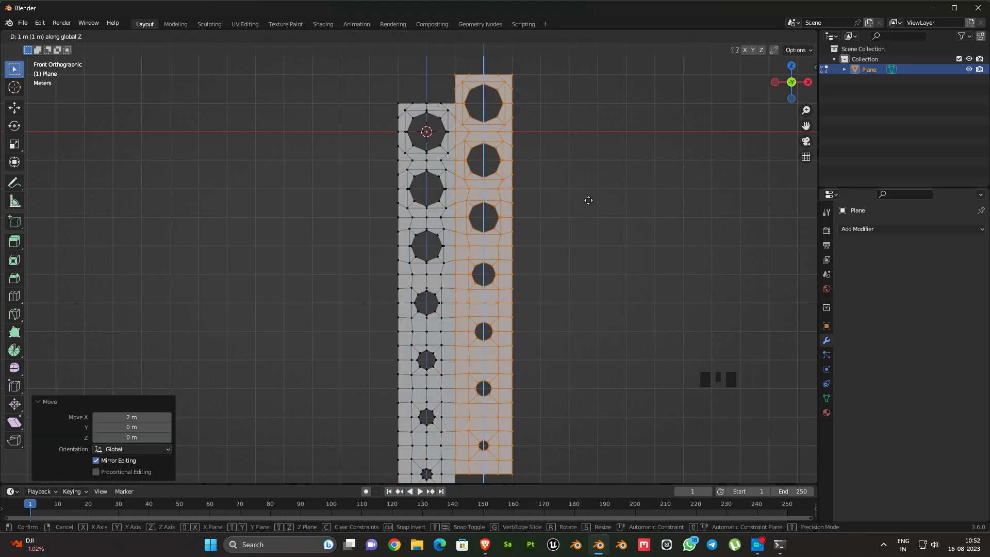
{"action": "left_click", "coordinate": [588, 202]}
- Delete the top section of the duplicated strip, including its largest hole
{"action": "middle_click_drag", "start_coordinate": [588, 201], "coordinate": [470, 160], "text": "shift"}
{"action": "left_click", "coordinate": [464, 164], "text": "alt+shift"}
{"action": "key", "text": "ctrl+KP_Add"}
{"action": "key", "text": "ctrl+KP_Add"}
{"action": "key", "text": "ctrl+KP_Add"}
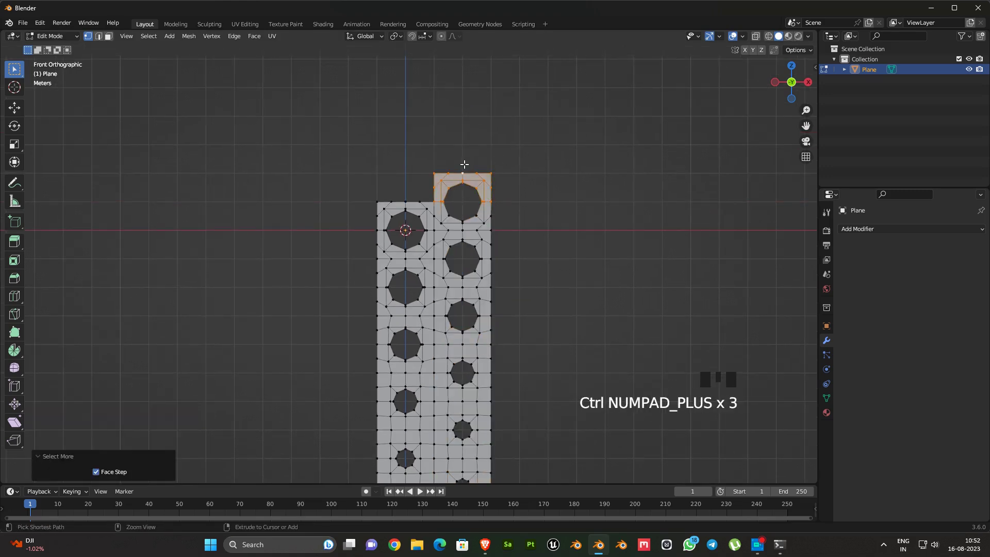
{"action": "key", "text": "x"}
{"action": "left_click", "coordinate": [652, 151]}
- Merge all vertices of both strips by distance to join the columns into one mesh
{"action": "middle_click_drag", "start_coordinate": [516, 268], "coordinate": [493, 241], "text": "ctrl"}
{"action": "scroll", "coordinate": [506, 278], "scroll_direction": "down", "scroll_amount": 1}
{"action": "key", "text": "a"}
{"action": "key", "text": "m"}
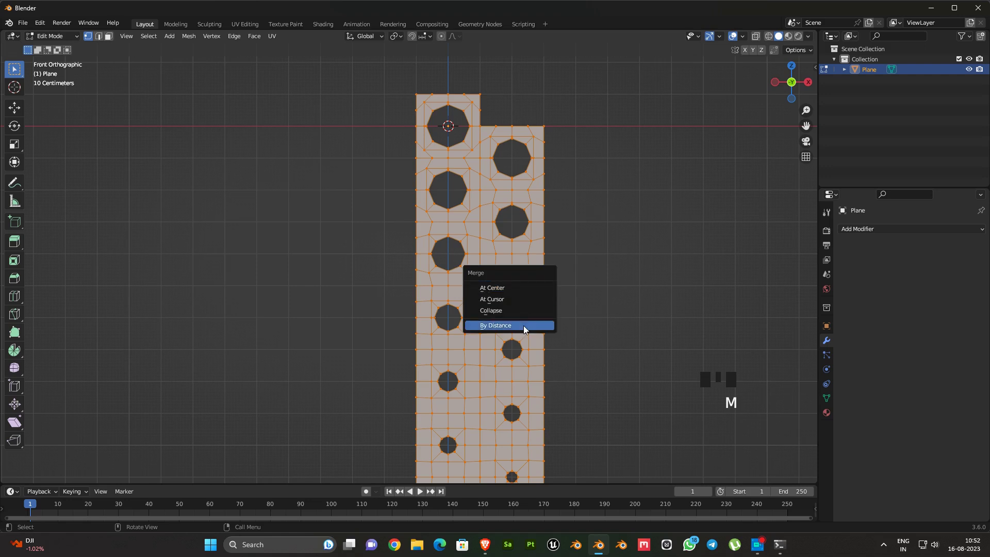
{"action": "left_click", "coordinate": [522, 325]}
- Extrude the second column's top edge, except its innermost segment, 1 m up along Z to align with the first column
{"action": "mouse_move", "coordinate": [523, 325]}
{"action": "middle_mouse_down", "text": "shift"}
{"action": "mouse_move", "coordinate": [508, 391]}
{"action": "mouse_move", "coordinate": [510, 335]}
{"action": "middle_mouse_up", "text": "shift"}
{"action": "left_click", "coordinate": [498, 168]}
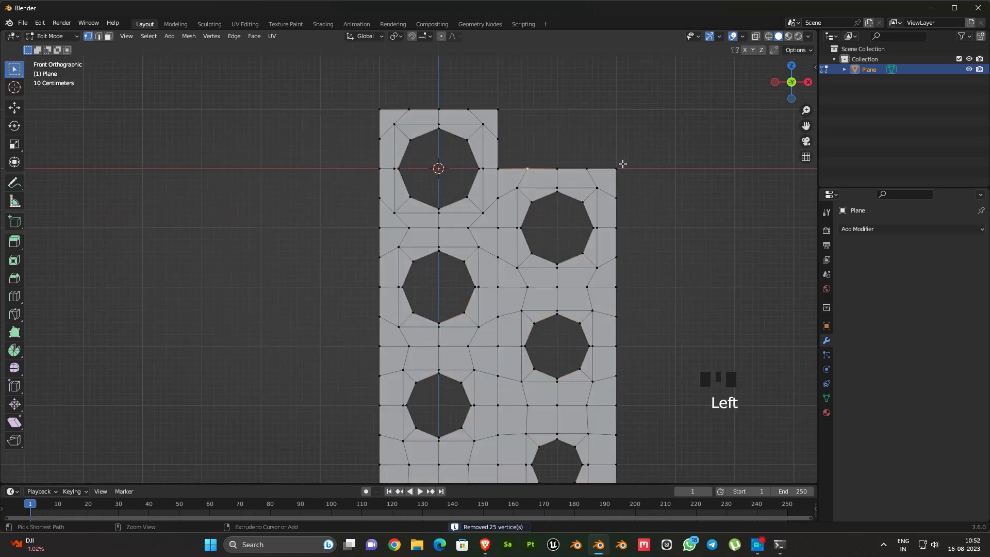
{"action": "left_click", "coordinate": [619, 167], "text": "ctrl"}
{"action": "key", "text": "e"}
{"action": "right_click", "coordinate": [652, 215]}
{"action": "key", "text": "g"}
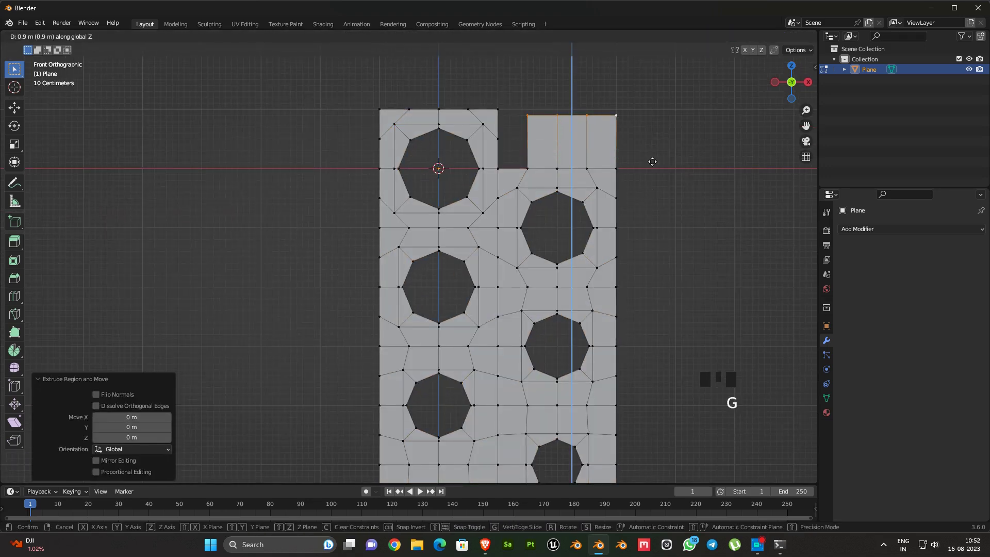
{"action": "left_click", "coordinate": [590, 149]}
- Cut a horizontal edge loop through the new top faces and fill the gap between the two columns with faces
{"action": "key", "text": "ctrl+r"}
{"action": "left_click", "coordinate": [589, 147]}
{"action": "key", "text": "f"}
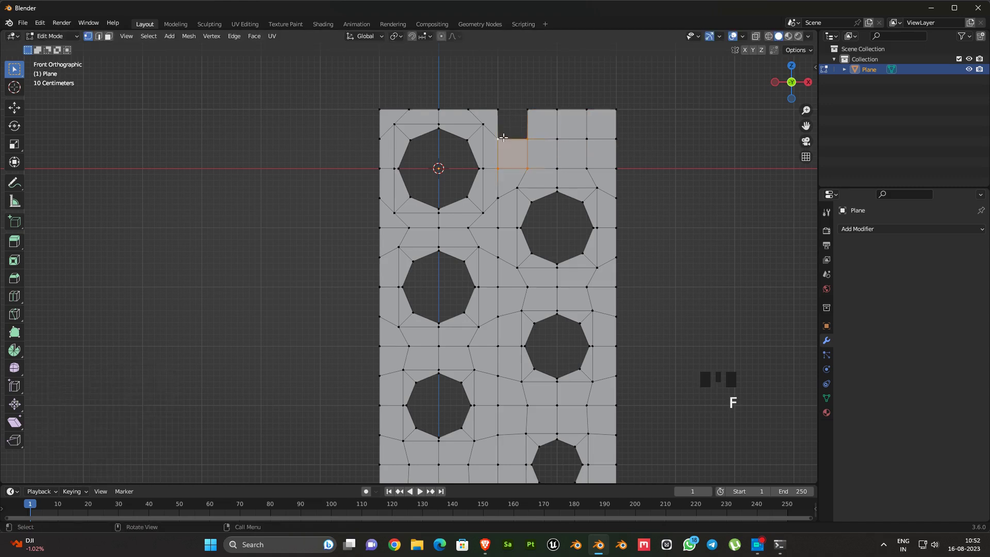
{"action": "left_click", "coordinate": [508, 136], "text": "alt+shift"}
- Extrude the second column's bottom edge, except its innermost segment, 1 m down along Z to align with the first column
{"action": "scroll", "coordinate": [508, 136], "scroll_direction": "down", "scroll_amount": 3}
{"action": "middle_click_drag", "start_coordinate": [508, 137], "coordinate": [547, 98], "text": "shift"}
{"action": "key", "text": "e"}
{"action": "left_click", "coordinate": [532, 331], "text": "ctrl"}
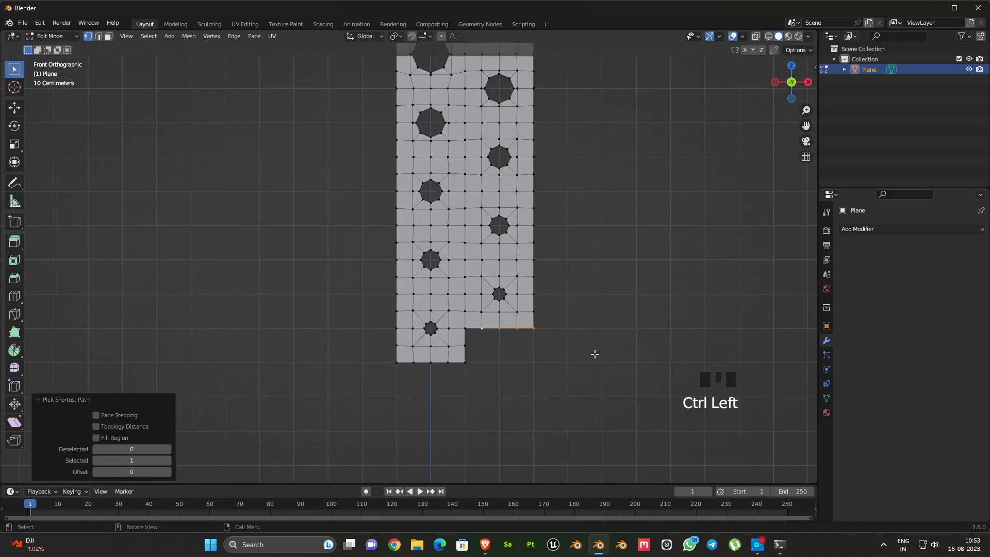
{"action": "key", "text": "g"}
{"action": "left_click", "coordinate": [588, 384]}
- Cut a horizontal edge loop through the new bottom faces and fill the gap between the two columns with faces
{"action": "key", "text": "ctrl+r"}
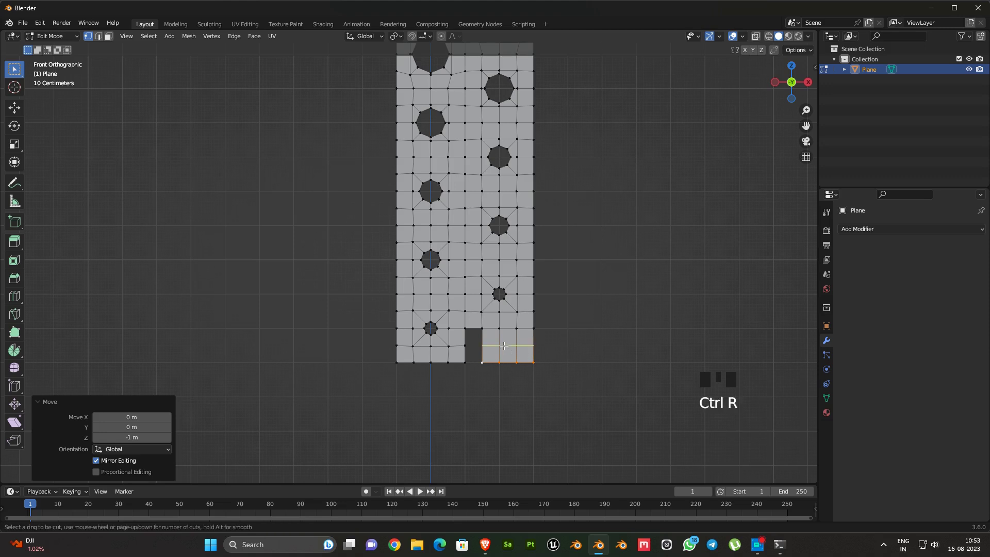
{"action": "left_click", "coordinate": [468, 345]}
{"action": "left_click", "coordinate": [468, 345], "text": "ctrl"}
{"action": "left_click", "coordinate": [467, 345], "text": "alt+shift"}
{"action": "key", "text": "f"}
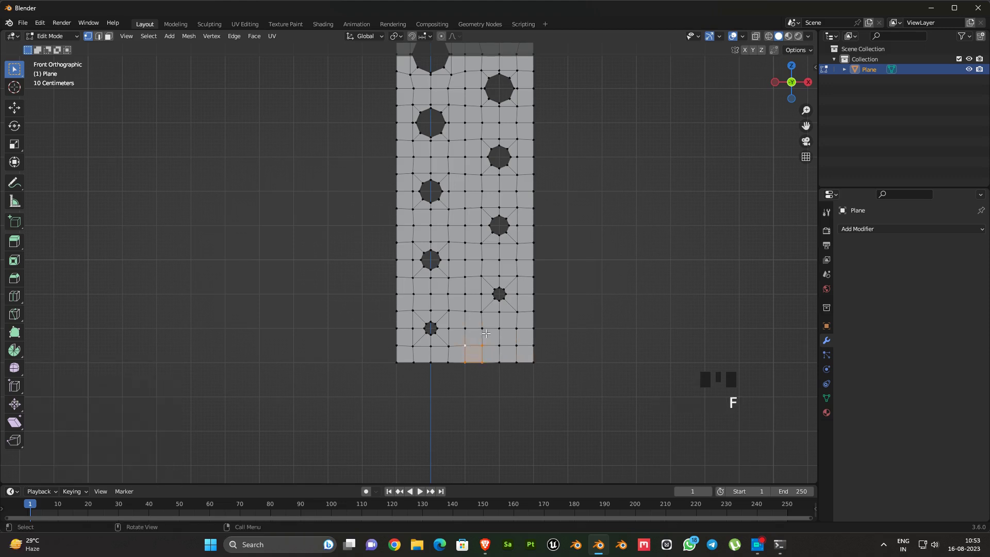
- Select only the panel's open boundary edges, covering the hole rims and the outer border, in edge select mode
{"action": "scroll", "coordinate": [467, 345], "scroll_direction": "down", "scroll_amount": 2}
{"action": "middle_click_drag", "start_coordinate": [468, 345], "coordinate": [433, 280], "text": "shift"}
{"action": "key", "text": "2"}
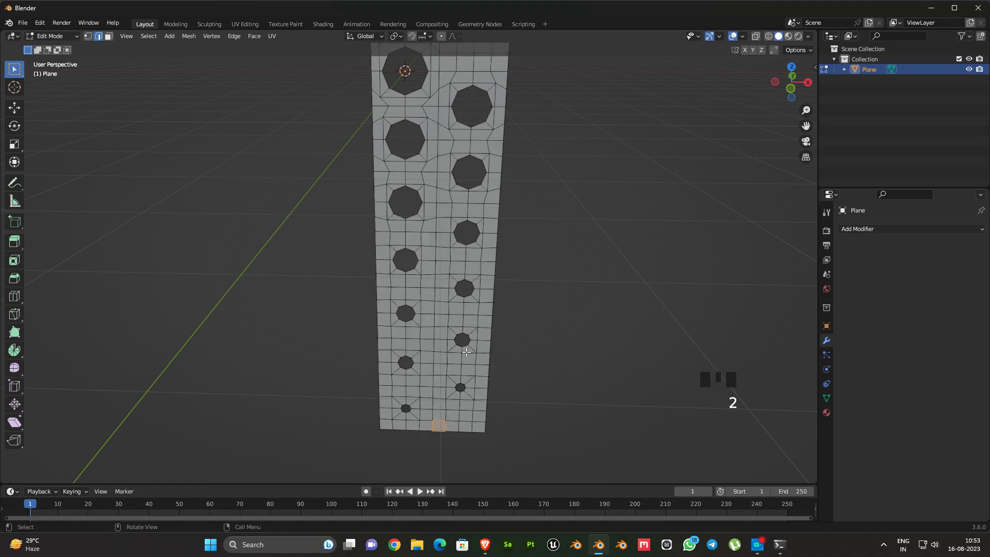
{"action": "key", "text": "a"}
{"action": "key", "text": "a"}
{"action": "middle_click_drag", "start_coordinate": [467, 352], "coordinate": [361, 258]}
{"action": "left_click", "coordinate": [149, 35]}
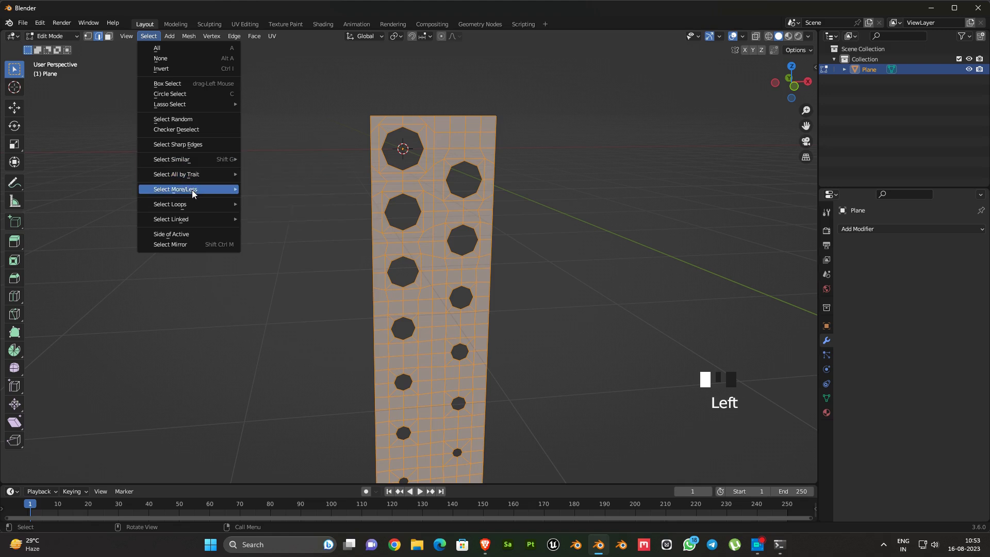
{"action": "mouse_move", "coordinate": [194, 193]}
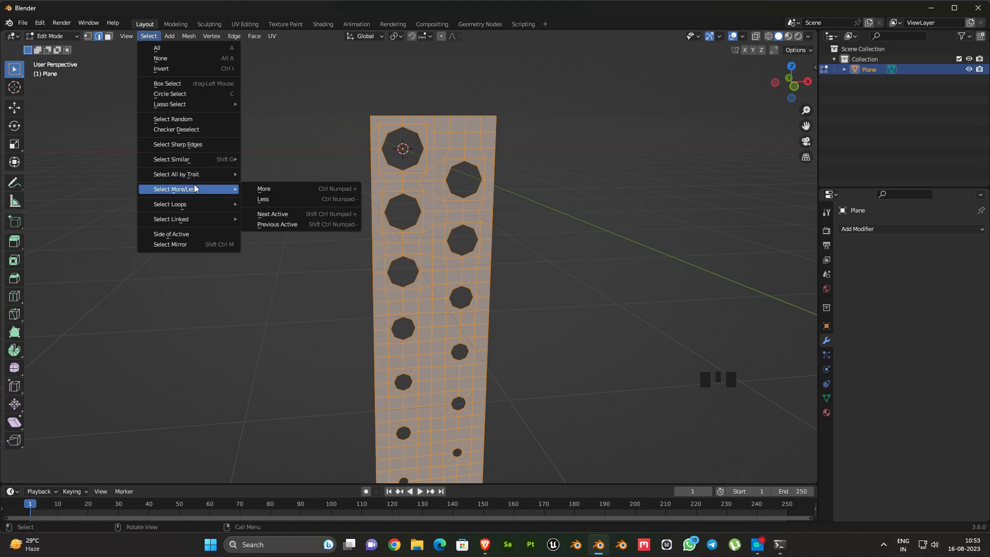
{"action": "left_click", "coordinate": [298, 242]}
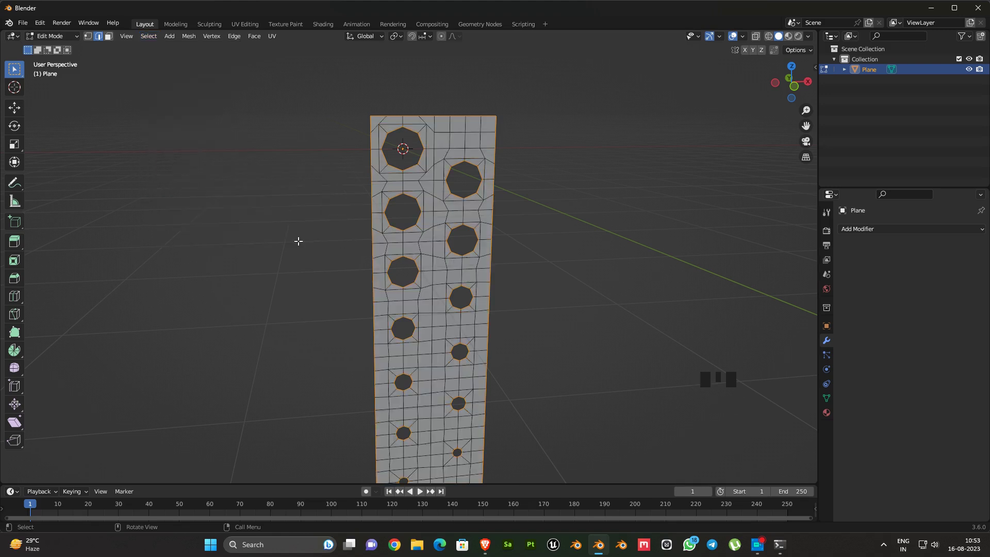
- Deselect the panel's four outer border edge runs so that only the hole rims stay selected
{"action": "left_click", "coordinate": [505, 170], "text": "alt+shift"}
{"action": "left_click", "coordinate": [455, 111], "text": "alt+shift"}
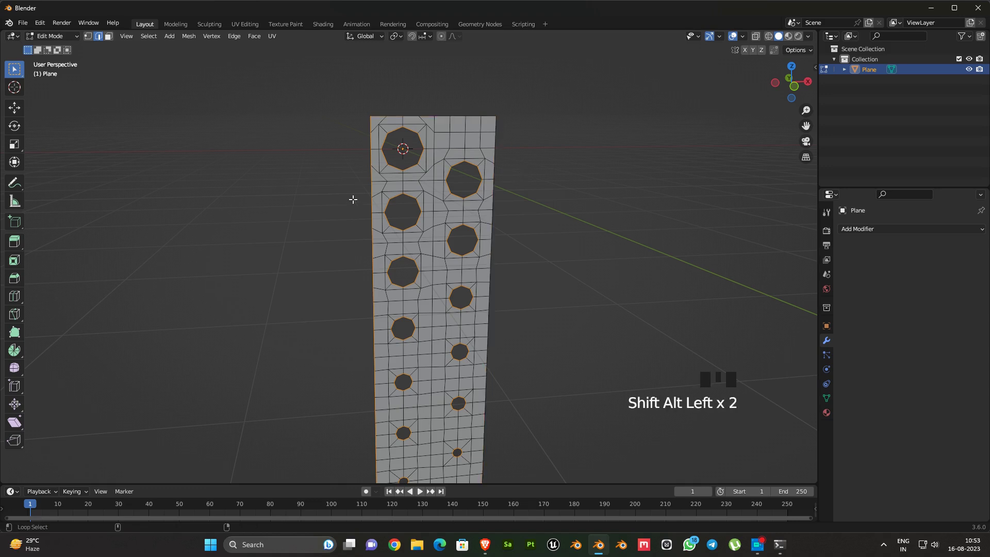
{"action": "middle_click_drag", "start_coordinate": [441, 301], "coordinate": [428, 229], "text": "shift"}
{"action": "left_click", "coordinate": [433, 396], "text": "alt+shift"}
- Extrude the hole rims about 0.81 m back along the Y axis to give the holes depth
{"action": "middle_click_drag", "start_coordinate": [434, 395], "coordinate": [481, 379]}
{"action": "key", "text": "e"}
{"action": "right_click", "coordinate": [537, 354]}
{"action": "key", "text": "g"}
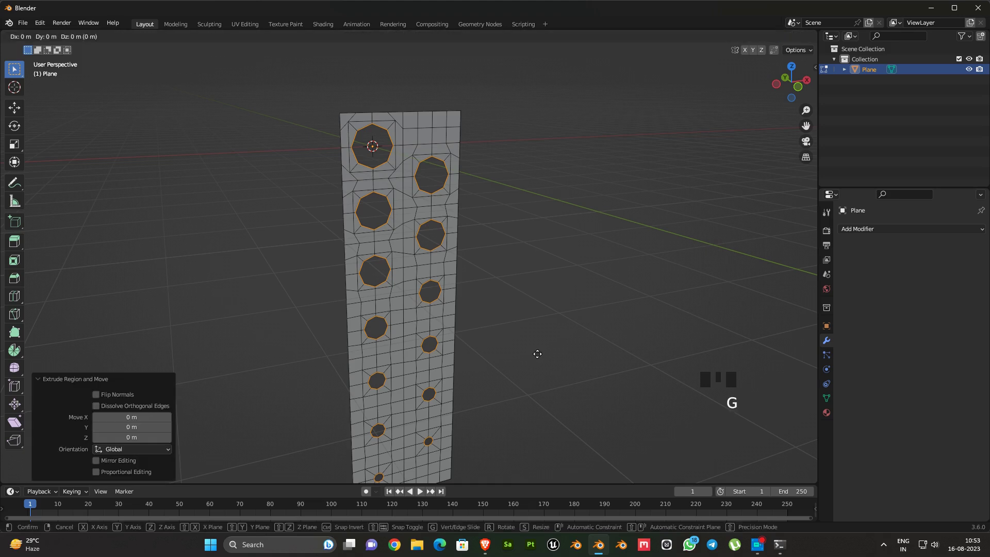
{"action": "key", "text": "y"}
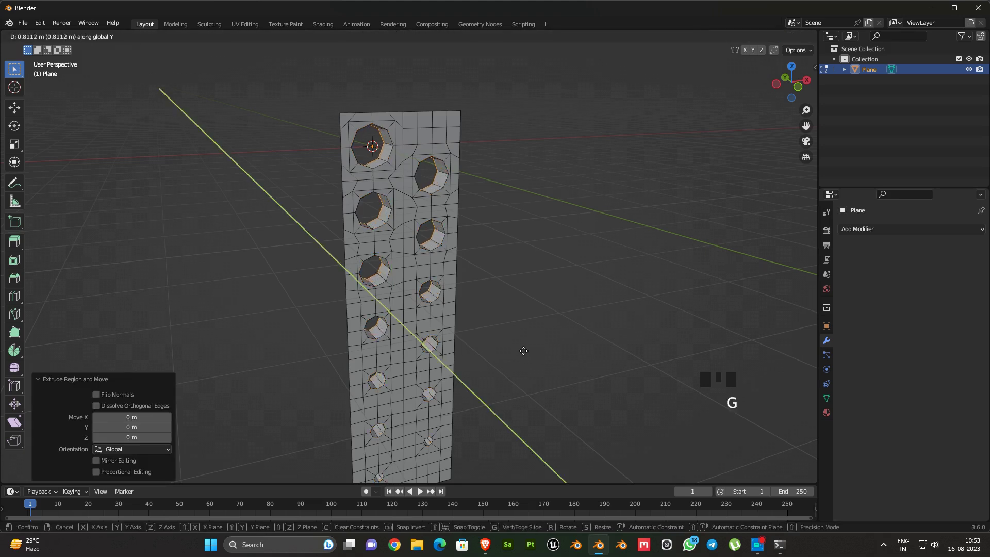
{"action": "left_click", "coordinate": [523, 351]}
- Extend the selection over the hole walls and deselect their back vertices, leaving only the front hole rims selected
{"action": "key", "text": "ctrl+KP_Add"}
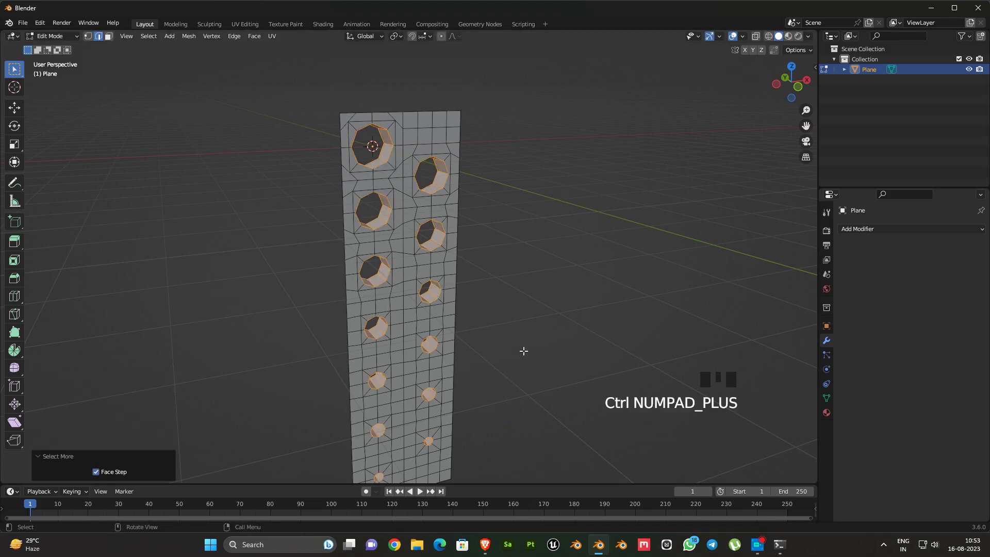
{"action": "key", "text": "KP_7"}
{"action": "key", "text": "1"}
{"action": "key", "text": "z"}
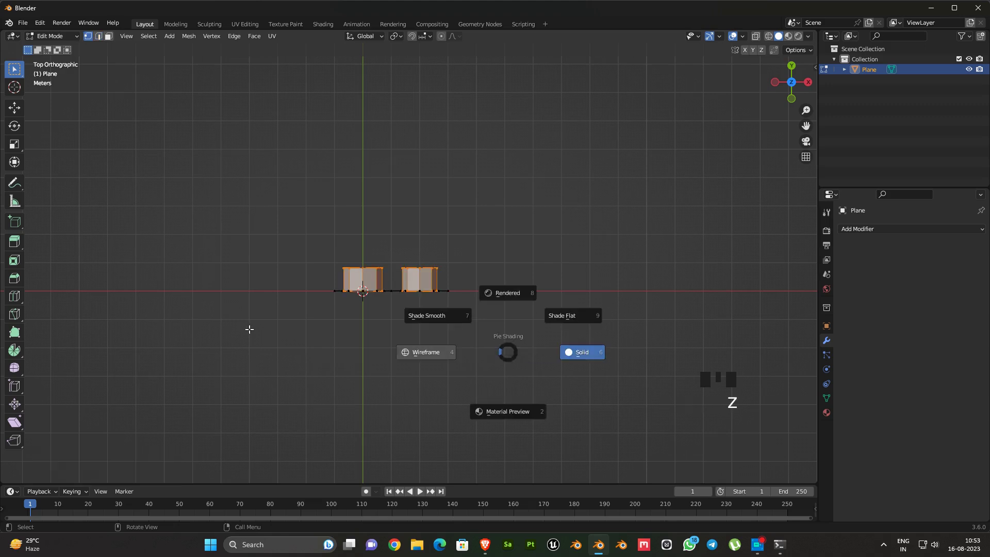
{"action": "left_click_drag", "start_coordinate": [484, 217], "coordinate": [302, 279]}
{"action": "middle_click_drag", "start_coordinate": [546, 307], "coordinate": [480, 276]}
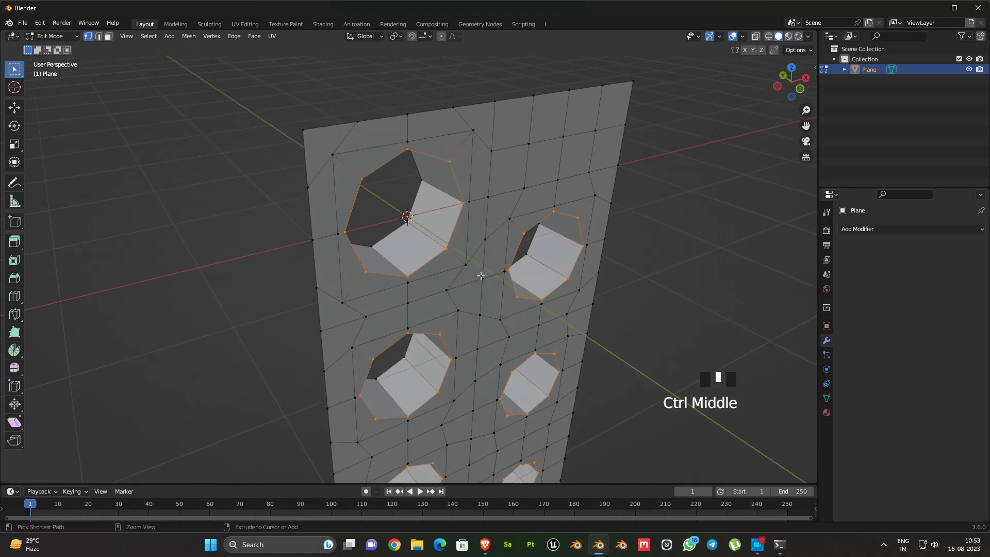
- Bevel the front hole rims with a width of about 0.04 m, 2 segments and a shape of 1.000
{"action": "key", "text": "ctrl+b"}
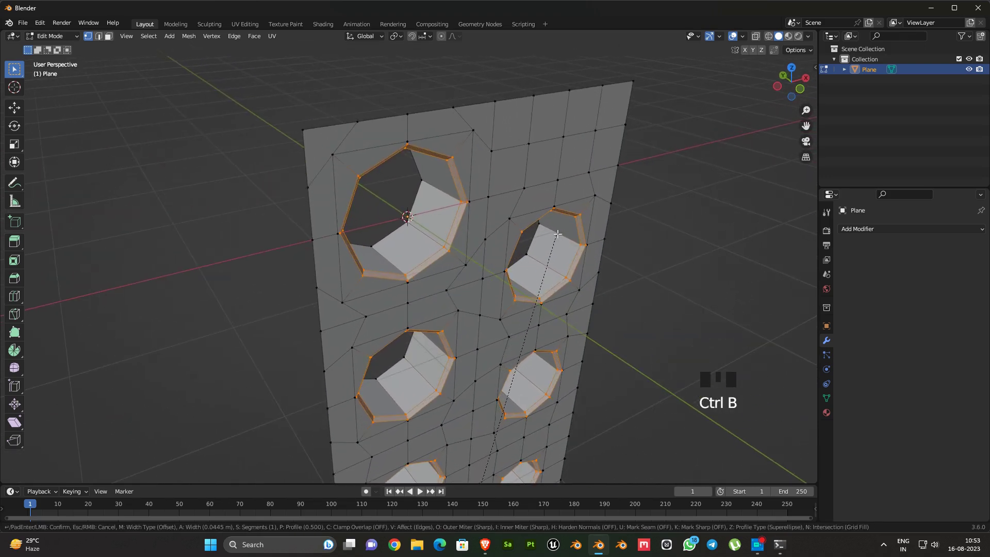
{"action": "scroll", "coordinate": [561, 228], "scroll_direction": "up", "scroll_amount": 1}
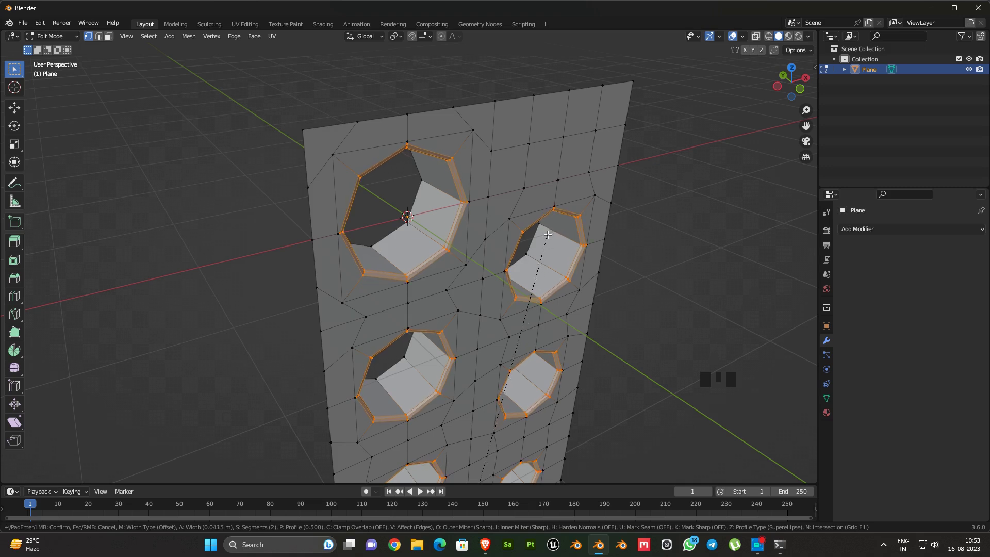
{"action": "left_click", "coordinate": [547, 234]}
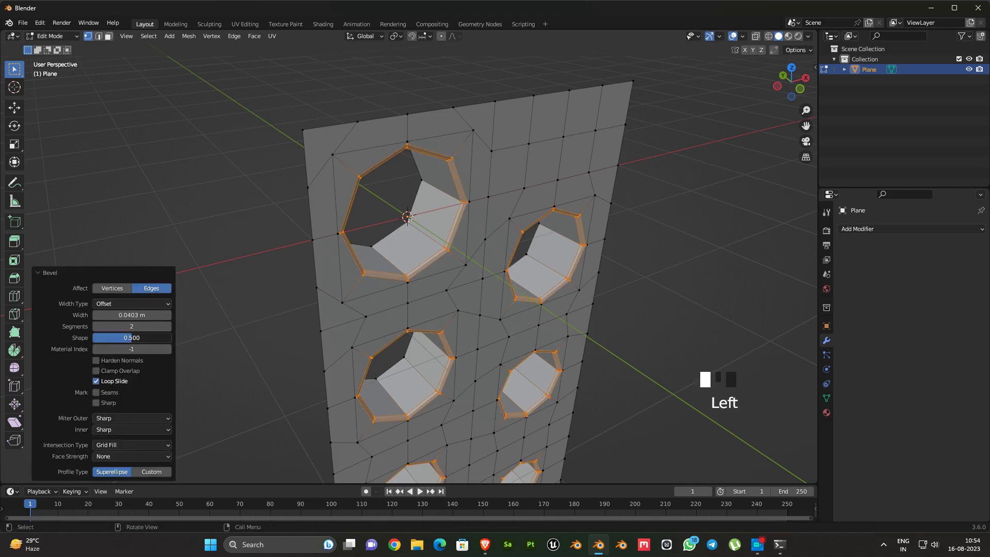
{"action": "left_click_drag", "start_coordinate": [132, 338], "coordinate": [171, 338]}
{"action": "middle_click_drag", "start_coordinate": [427, 303], "coordinate": [482, 274]}
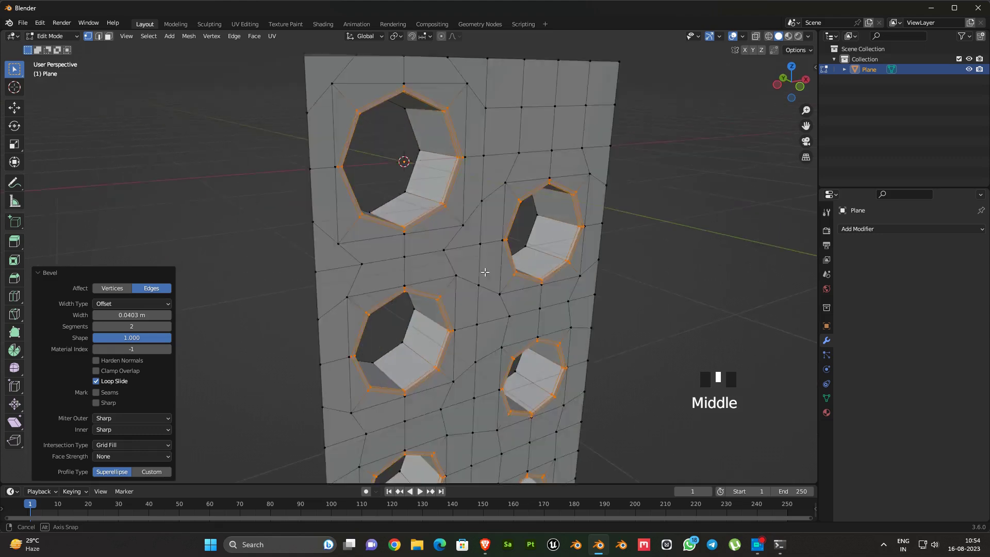
- In Object Mode, set the panel's origin to its geometry and snap the panel to the 3D cursor
{"action": "key", "text": "Tab"}
{"action": "scroll", "coordinate": [445, 307], "scroll_direction": "down", "scroll_amount": 4}
{"action": "middle_click_drag", "start_coordinate": [445, 308], "coordinate": [434, 276]}
{"action": "right_click", "coordinate": [434, 277]}
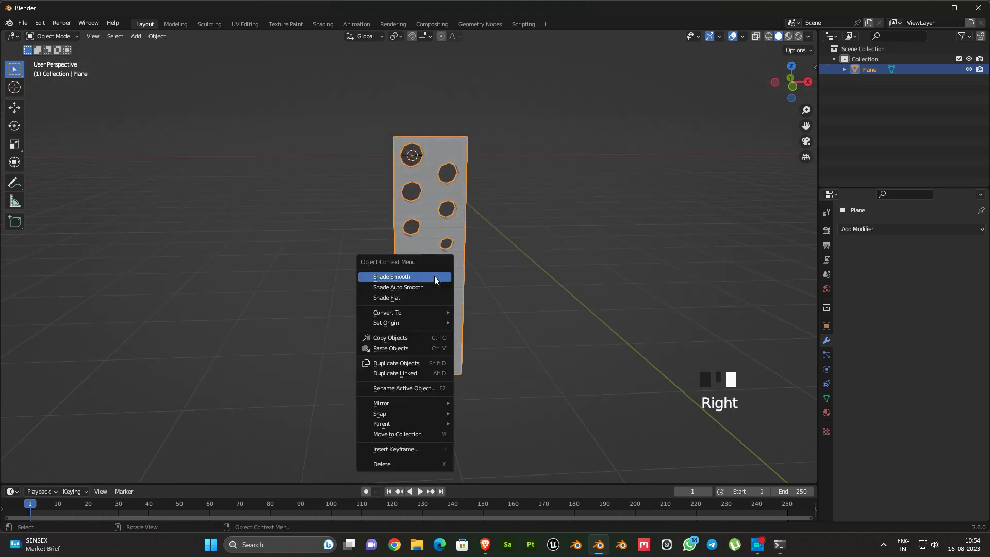
{"action": "mouse_move", "coordinate": [404, 323]}
{"action": "left_click", "coordinate": [515, 335]}
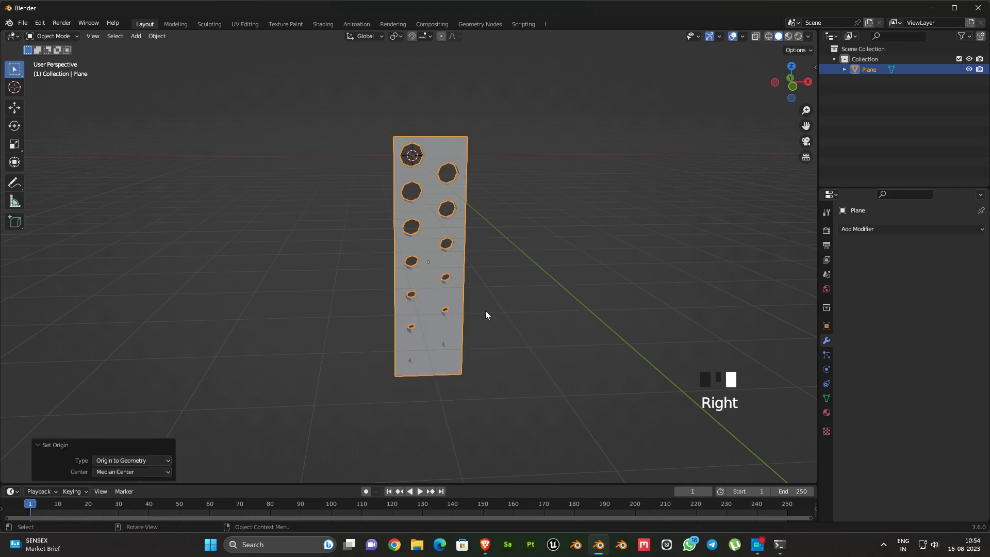
{"action": "key", "text": "shift+s"}
{"action": "left_click", "coordinate": [460, 202]}
- Scale the whole panel uniformly down to 0.085
{"action": "middle_click_drag", "start_coordinate": [459, 202], "coordinate": [461, 295]}
{"action": "key", "text": "s"}
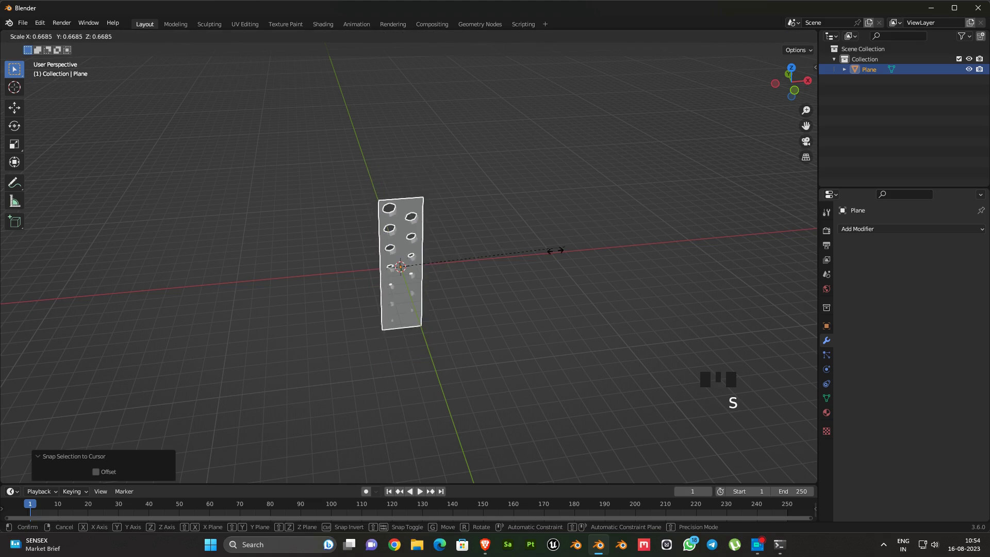
{"action": "left_click", "coordinate": [420, 274]}
{"action": "key", "text": "KP_Decimal"}
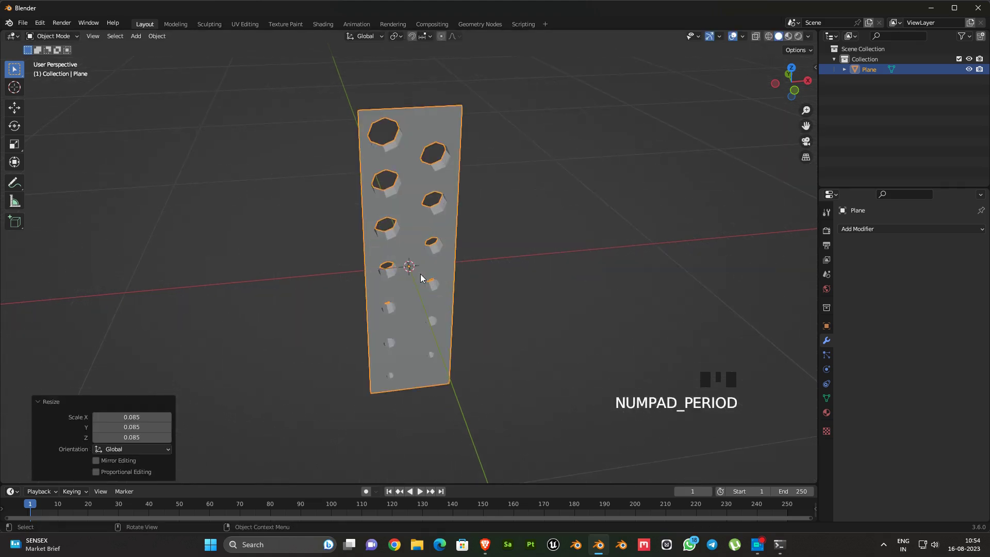
{"action": "mouse_move", "coordinate": [420, 274]}
{"action": "middle_mouse_down"}
{"action": "mouse_move", "coordinate": [441, 287]}
{"action": "mouse_move", "coordinate": [399, 256]}
{"action": "mouse_move", "coordinate": [431, 272]}
{"action": "mouse_move", "coordinate": [480, 273]}
{"action": "mouse_move", "coordinate": [434, 276]}
{"action": "middle_mouse_up"}
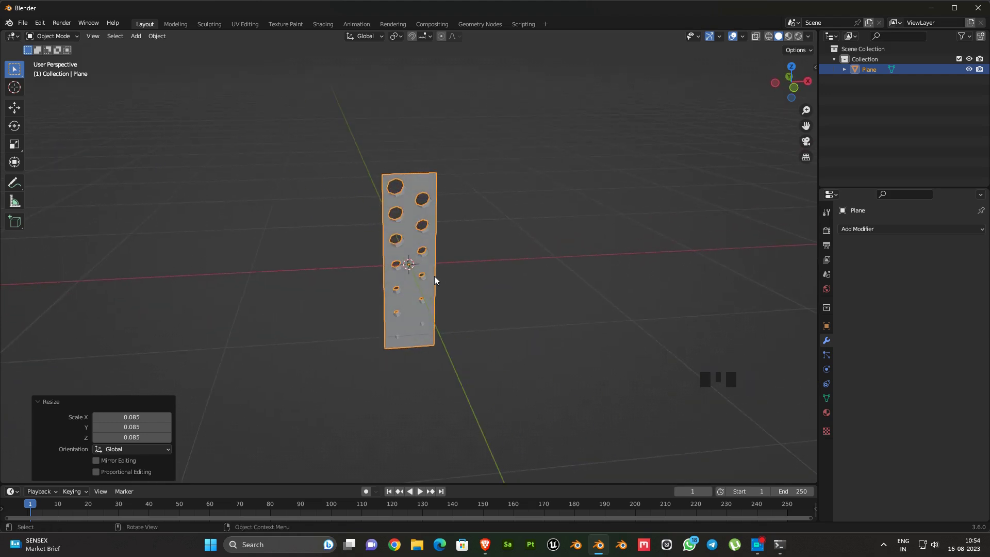
- Add an Array modifier to the panel with Merge enabled and set its count to 50
{"action": "left_click", "coordinate": [898, 229]}
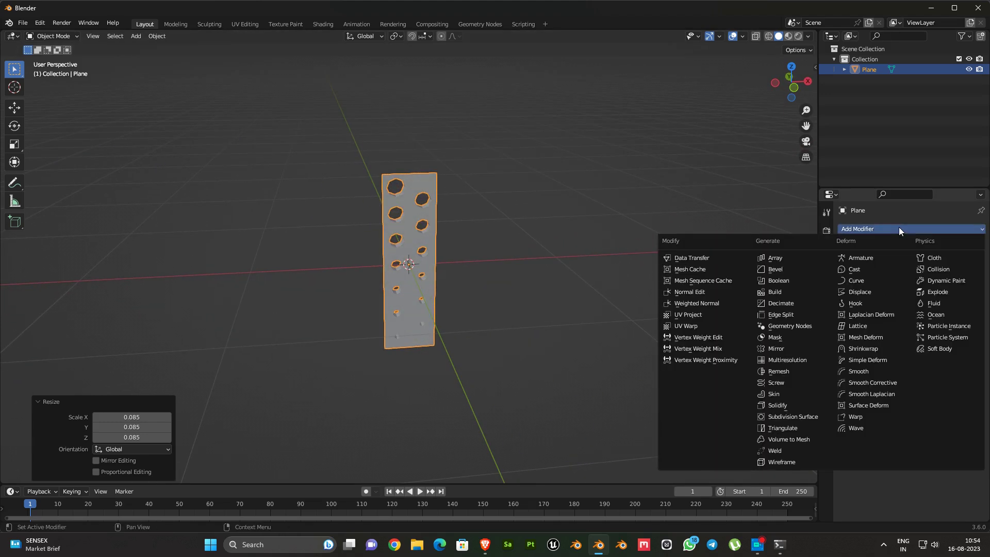
{"action": "left_click", "coordinate": [767, 255]}
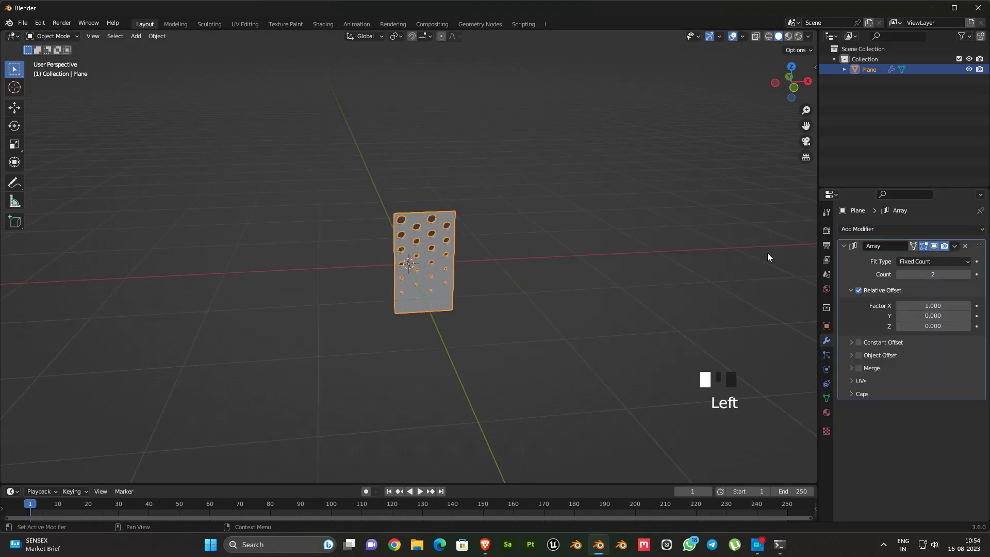
{"action": "left_click", "coordinate": [859, 369]}
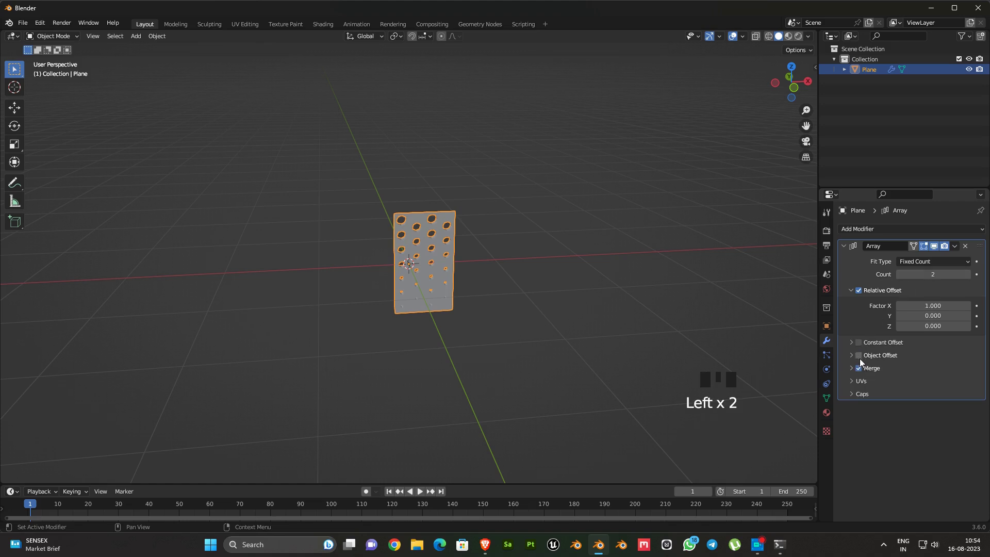
{"action": "left_click", "coordinate": [851, 368]}
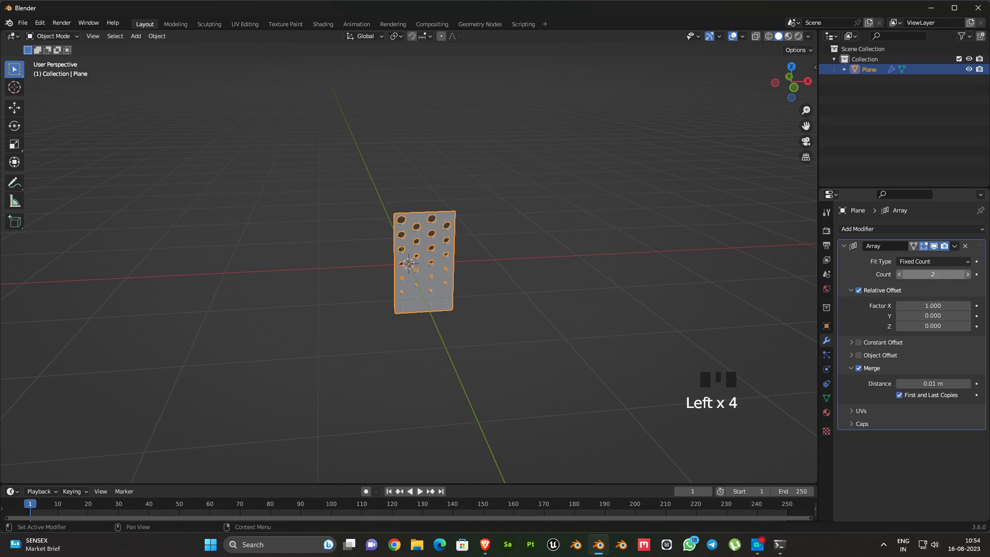
{"action": "left_click", "coordinate": [939, 274]}
{"action": "key", "text": "Return"}
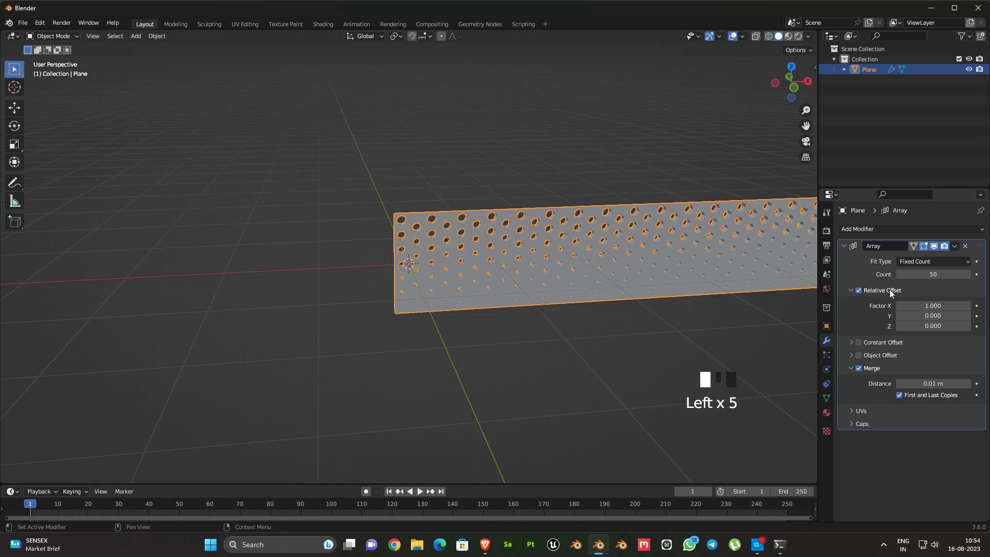
{"action": "scroll", "coordinate": [622, 282], "scroll_direction": "down", "scroll_amount": 3}
{"action": "middle_click_drag", "start_coordinate": [622, 281], "coordinate": [521, 293]}
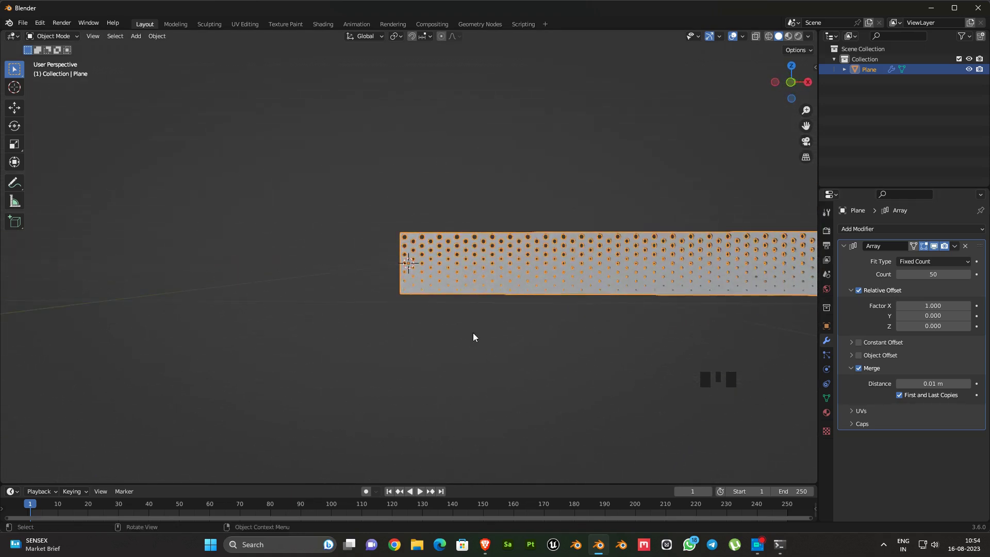
- Hide the Array modifier in the viewport and extrude the panel's bottom edge loop 0.5 m downward along Z
{"action": "middle_click_drag", "start_coordinate": [473, 337], "coordinate": [457, 287], "text": "ctrl"}
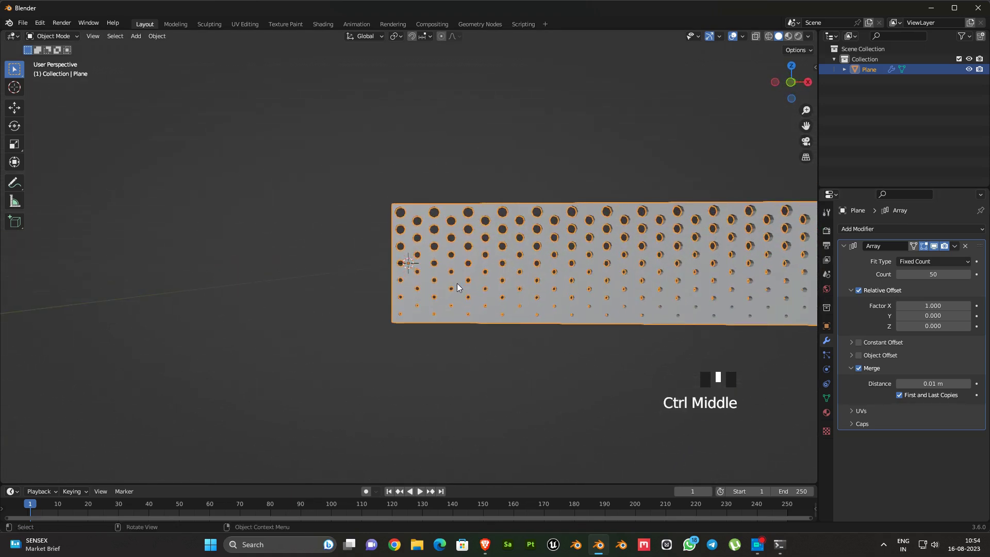
{"action": "left_click", "coordinate": [933, 246]}
{"action": "key", "text": "Tab"}
{"action": "left_click", "coordinate": [398, 332], "text": "alt+shift"}
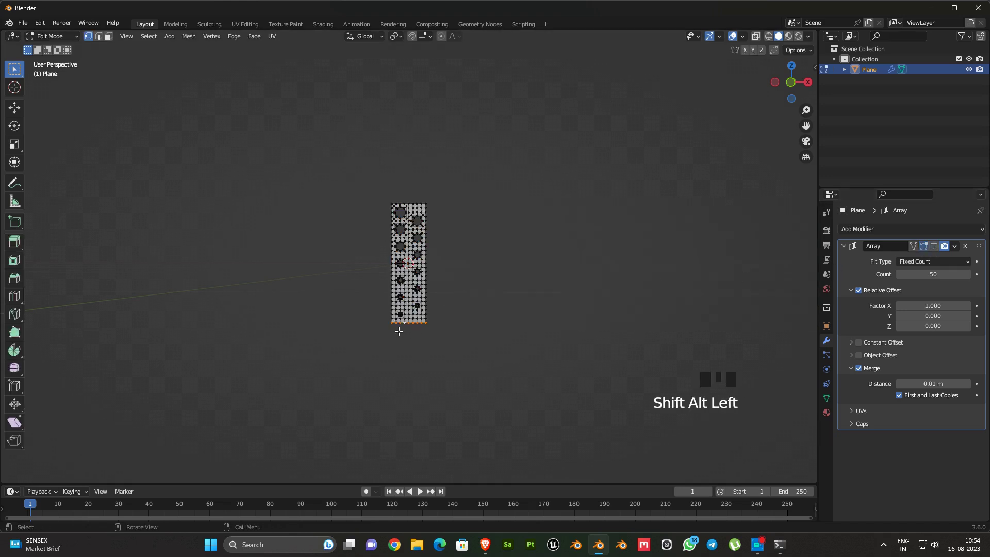
{"action": "key", "text": "KP_1"}
{"action": "middle_click_drag", "start_coordinate": [397, 332], "coordinate": [440, 311], "text": "shift"}
{"action": "key", "text": "e"}
{"action": "key", "text": "z"}
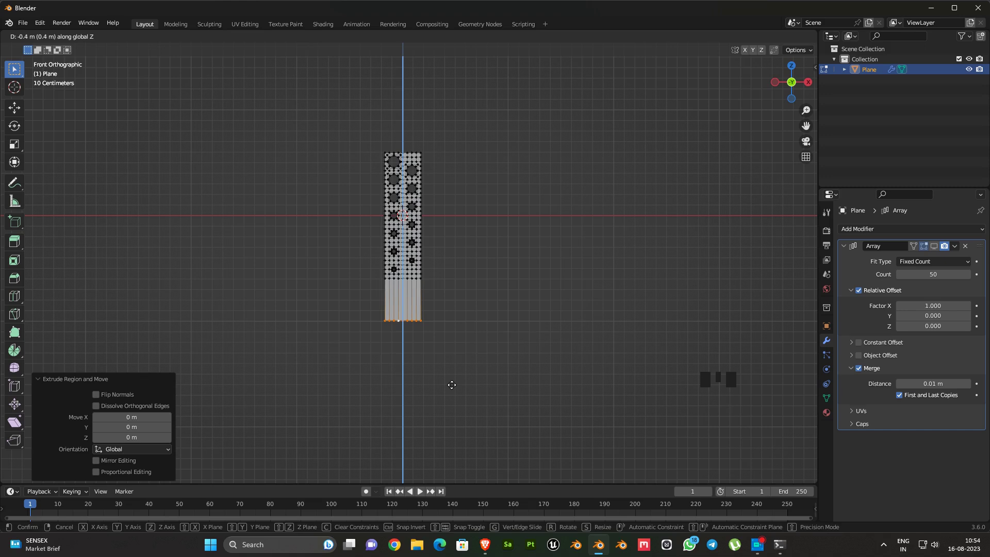
{"action": "left_click", "coordinate": [450, 393]}
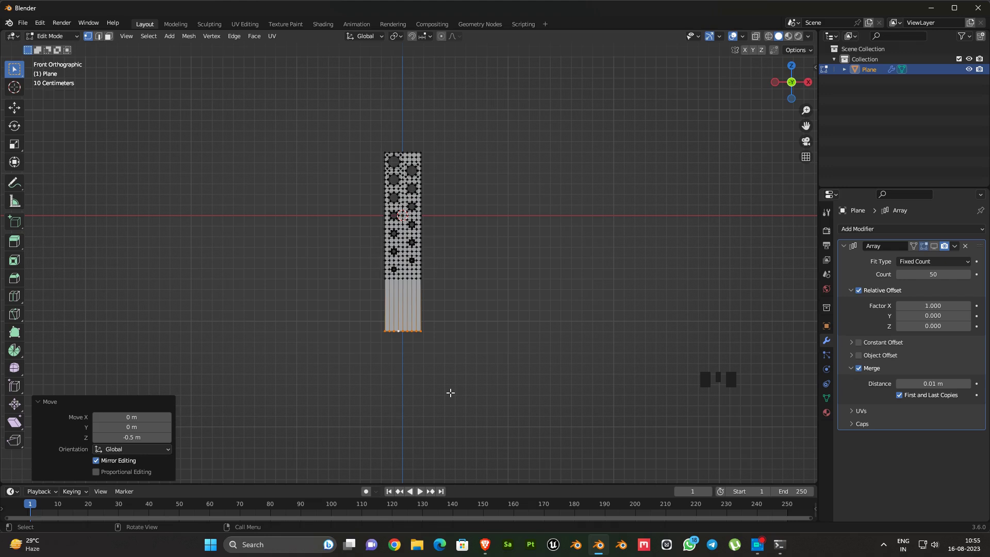
- Add 9 evenly spaced horizontal loop cuts across the extruded lower section
{"action": "middle_click_drag", "start_coordinate": [451, 393], "coordinate": [454, 303], "text": "ctrl"}
{"action": "key", "text": "ctrl+r"}
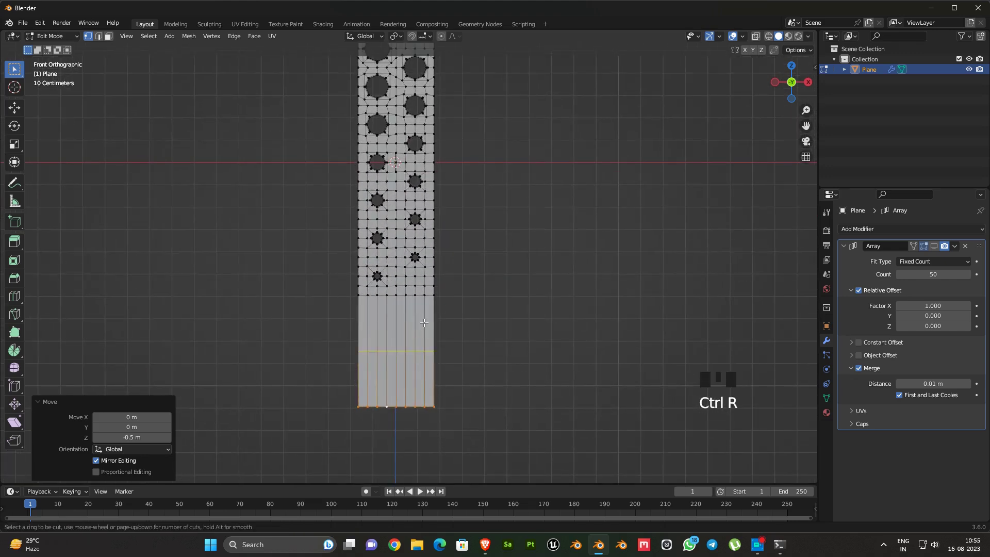
{"action": "scroll", "coordinate": [424, 322], "scroll_direction": "up", "scroll_amount": 8}
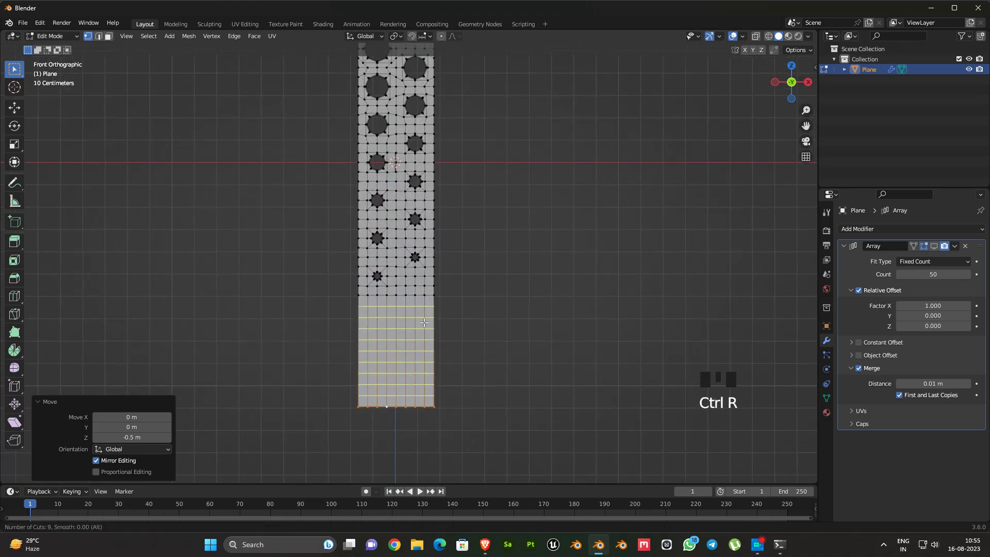
{"action": "left_click", "coordinate": [424, 323]}
{"action": "right_click", "coordinate": [424, 322]}
{"action": "middle_click_drag", "start_coordinate": [423, 323], "coordinate": [492, 285], "text": "ctrl"}
- Return to Object Mode and show the Array modifier in the viewport again
{"action": "key", "text": "Tab"}
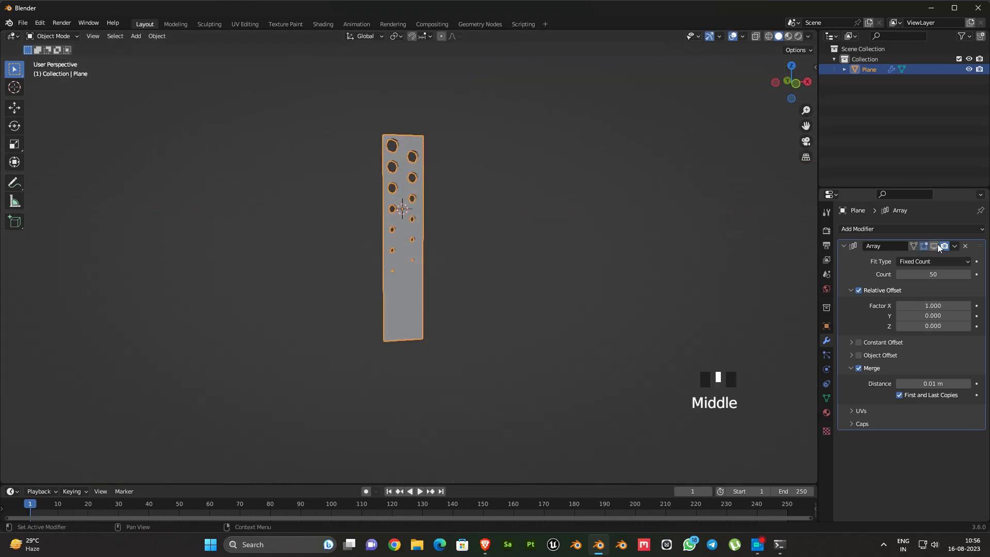
{"action": "left_click", "coordinate": [935, 246]}
{"action": "scroll", "coordinate": [587, 268], "scroll_direction": "down", "scroll_amount": 2}
{"action": "middle_click_drag", "start_coordinate": [587, 268], "coordinate": [670, 270]}
- Add a Simple Deform modifier after the Array and set it to Bend on the X axis
{"action": "left_click", "coordinate": [847, 246]}
{"action": "left_click", "coordinate": [862, 227]}
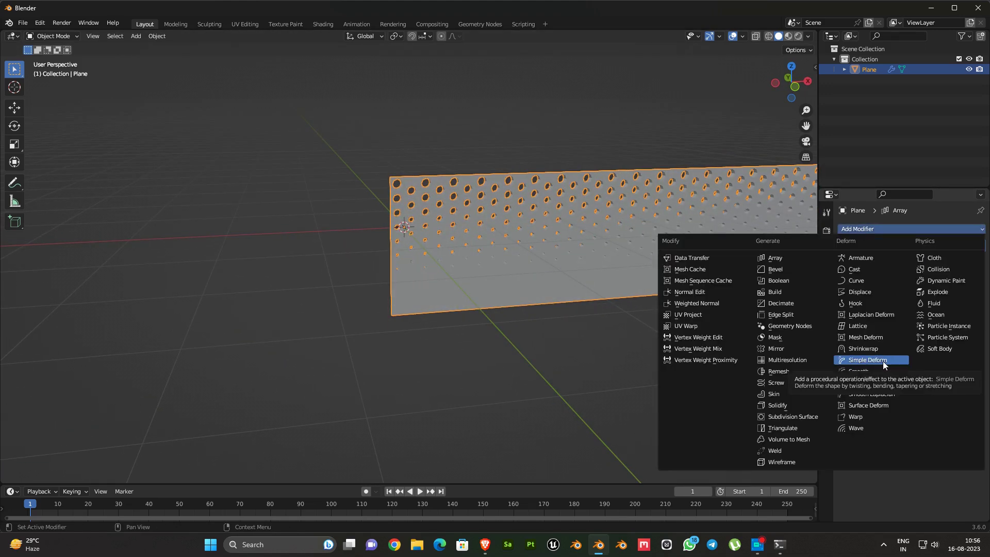
{"action": "left_click", "coordinate": [883, 361]}
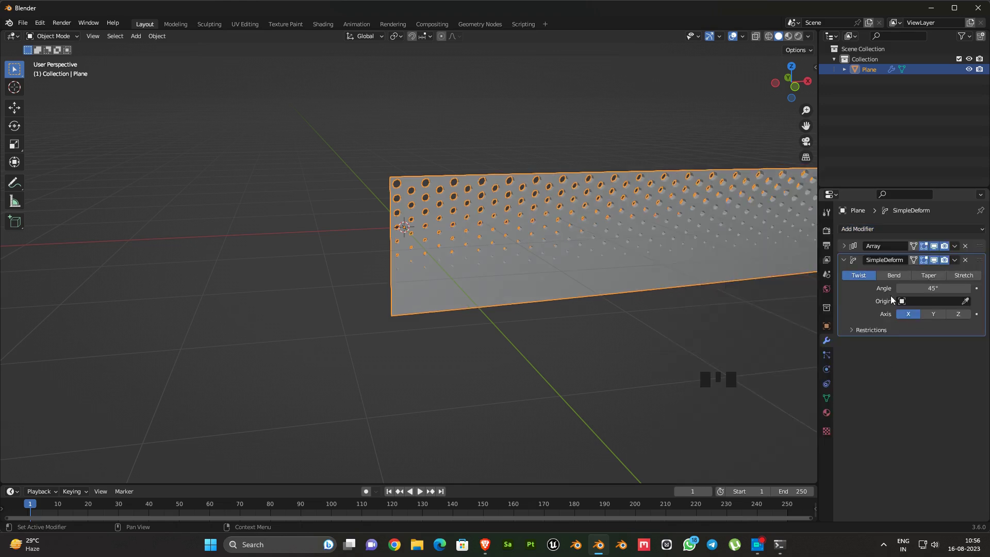
{"action": "double_click", "coordinate": [895, 276]}
{"action": "left_click", "coordinate": [912, 315]}
{"action": "middle_click_drag", "start_coordinate": [624, 261], "coordinate": [646, 246]}
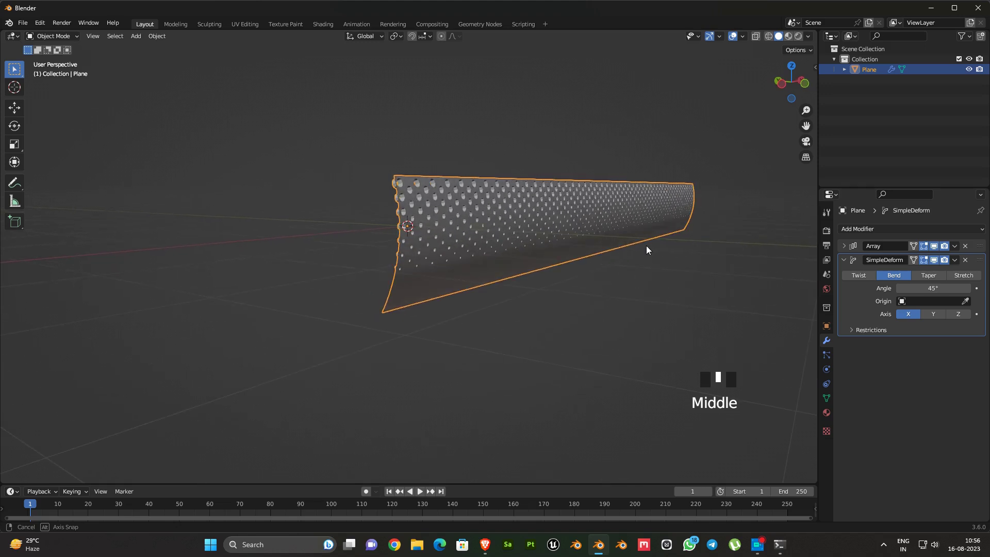
- Set the X-axis bend angle to 90°
{"action": "left_click", "coordinate": [937, 288]}
{"action": "middle_click_drag", "start_coordinate": [936, 287], "coordinate": [933, 288], "text": "ctrl"}
{"action": "left_click", "coordinate": [932, 287]}
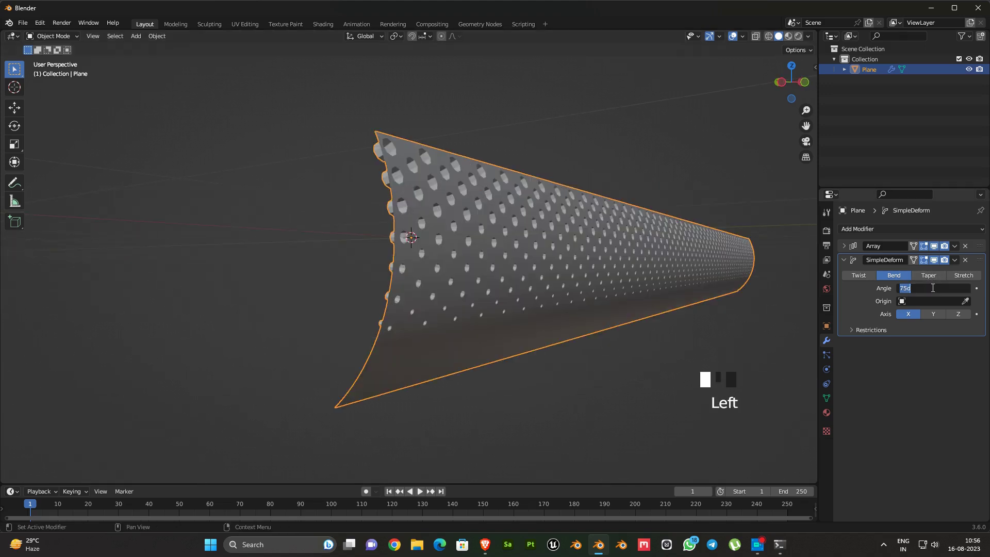
{"action": "type", "text": "90"}
{"action": "key", "text": "Return"}
- In Edit Mode, move the panel's entire mesh up about 0.046 m along Z, and return to Object Mode
{"action": "key", "text": "Tab"}
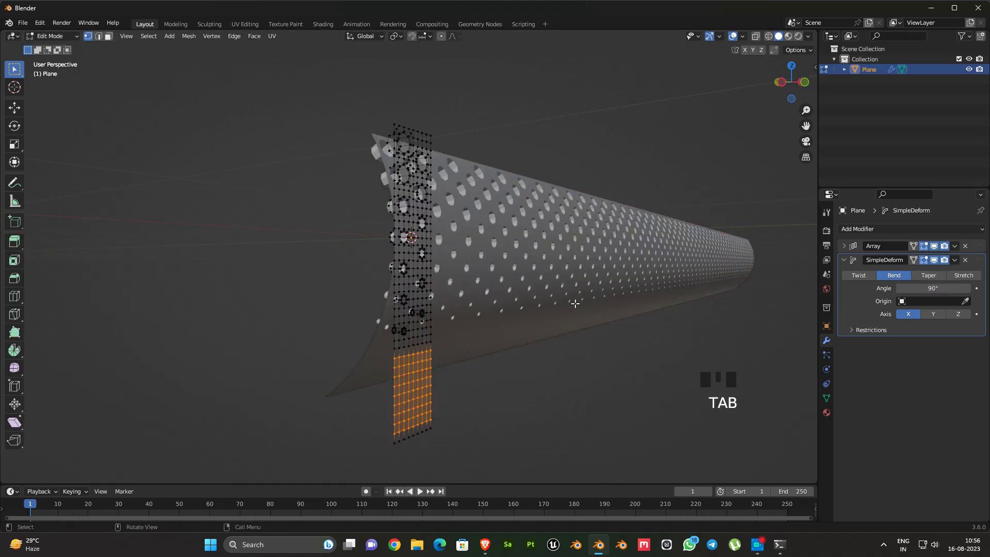
{"action": "key", "text": "a"}
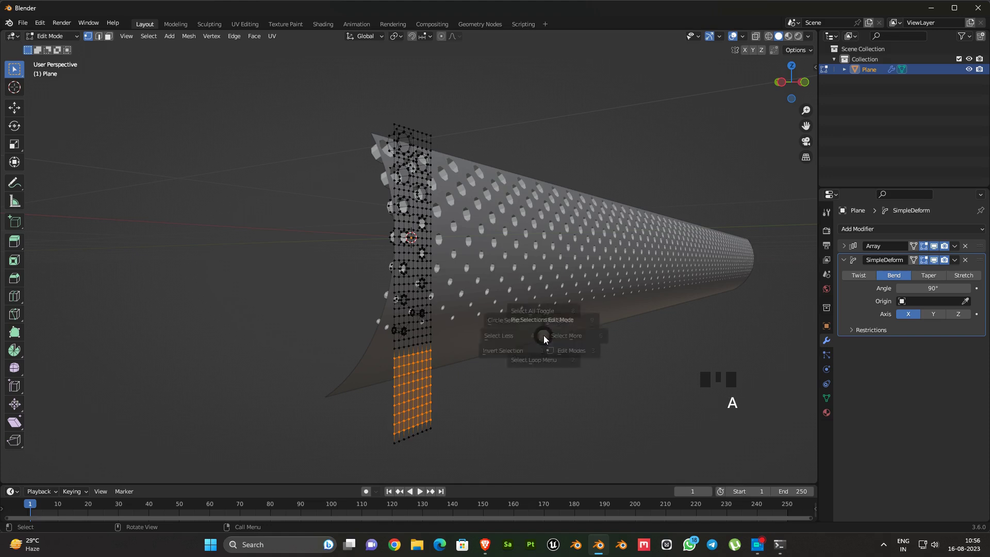
{"action": "key", "text": "a"}
{"action": "key", "text": "a"}
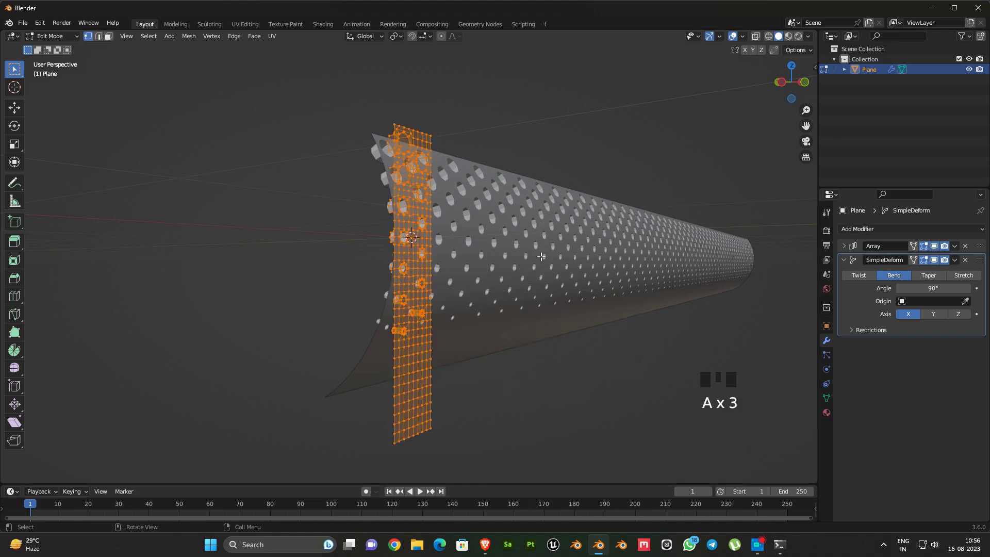
{"action": "key", "text": "g"}
{"action": "key", "text": "z"}
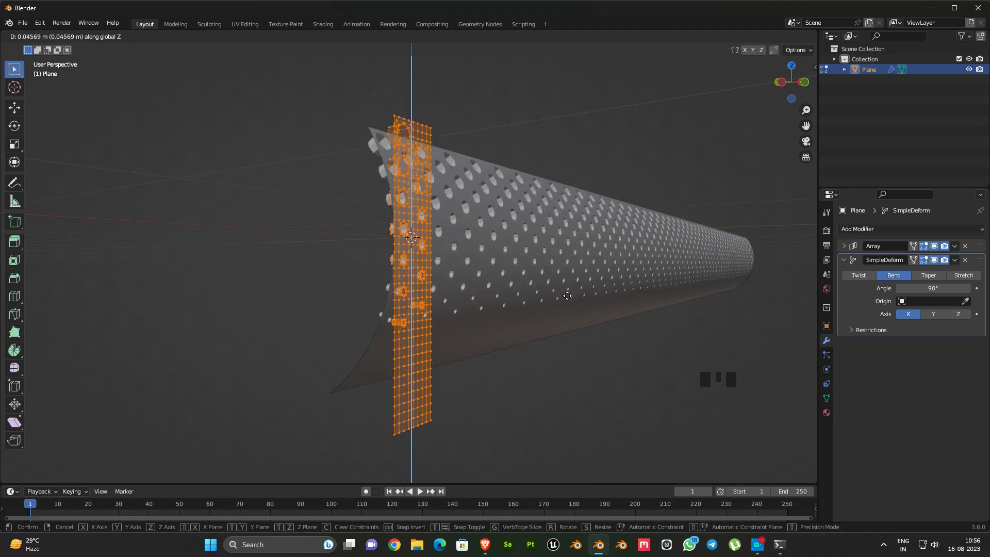
{"action": "left_click", "coordinate": [567, 296]}
{"action": "key", "text": "Tab"}
{"action": "mouse_move", "coordinate": [566, 296]}
{"action": "middle_mouse_down"}
{"action": "mouse_move", "coordinate": [510, 279]}
{"action": "mouse_move", "coordinate": [480, 302]}
{"action": "mouse_move", "coordinate": [577, 297]}
{"action": "mouse_move", "coordinate": [454, 311]}
{"action": "mouse_move", "coordinate": [423, 281]}
{"action": "mouse_move", "coordinate": [469, 264]}
{"action": "mouse_move", "coordinate": [559, 308]}
{"action": "middle_mouse_up"}
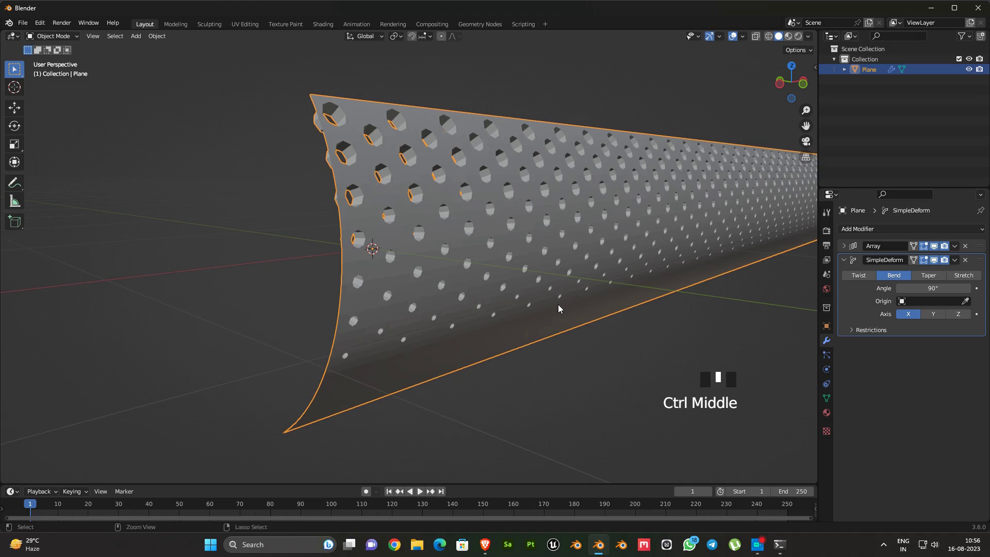
- Add a second Simple Deform modifier set to Bend on the Z axis with an angle of 360°
{"action": "left_click", "coordinate": [842, 260]}
{"action": "left_click", "coordinate": [887, 229]}
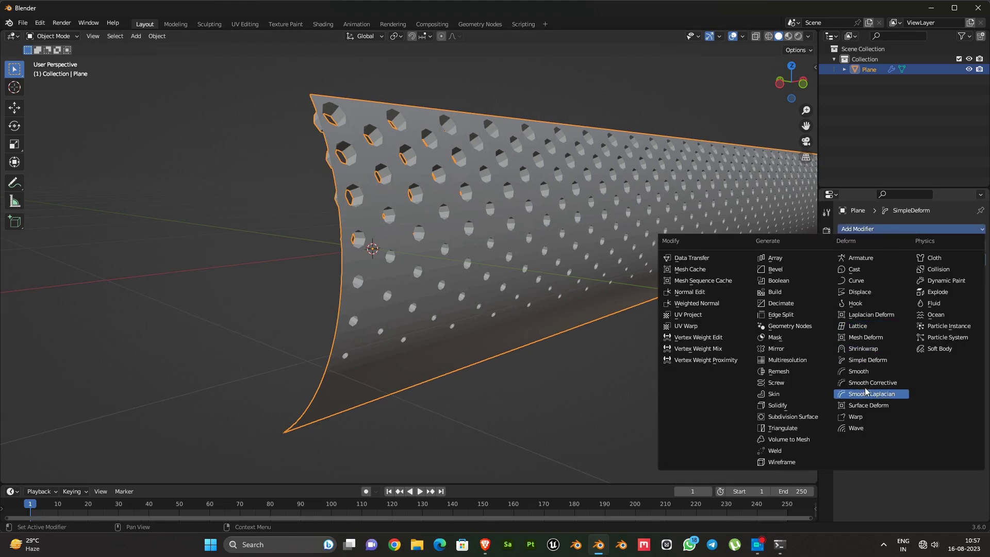
{"action": "left_click", "coordinate": [878, 359]}
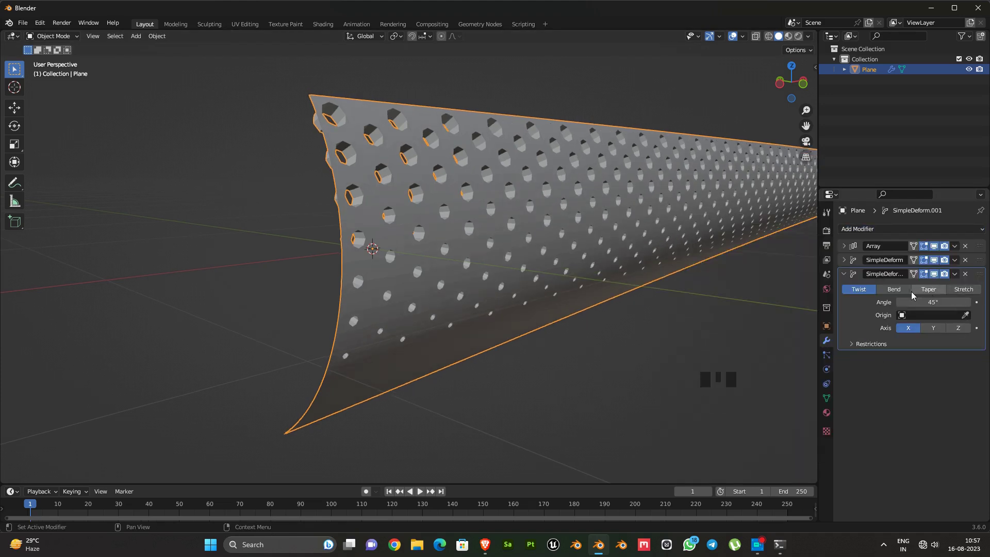
{"action": "left_click", "coordinate": [893, 289]}
{"action": "left_click", "coordinate": [958, 328]}
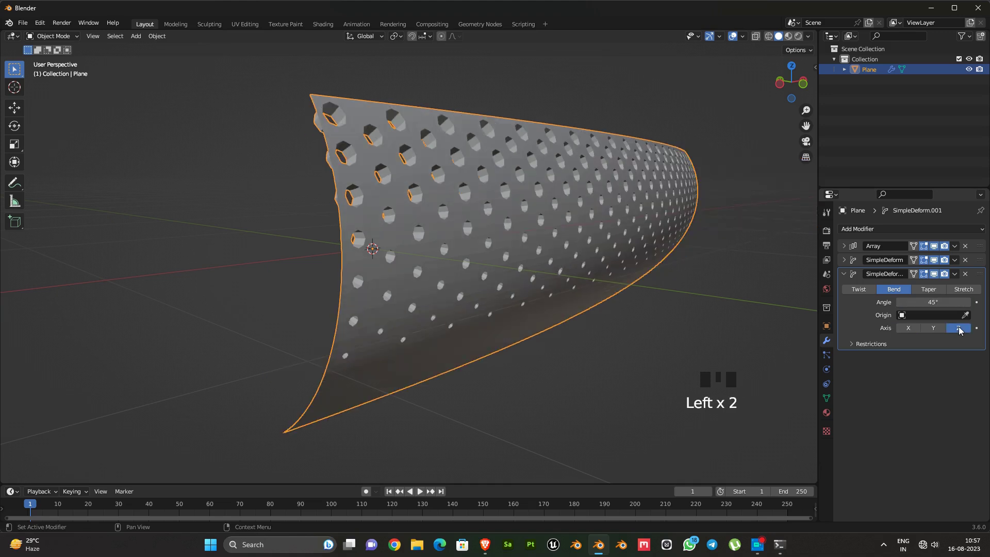
{"action": "left_click", "coordinate": [934, 301]}
{"action": "key", "text": "Return"}
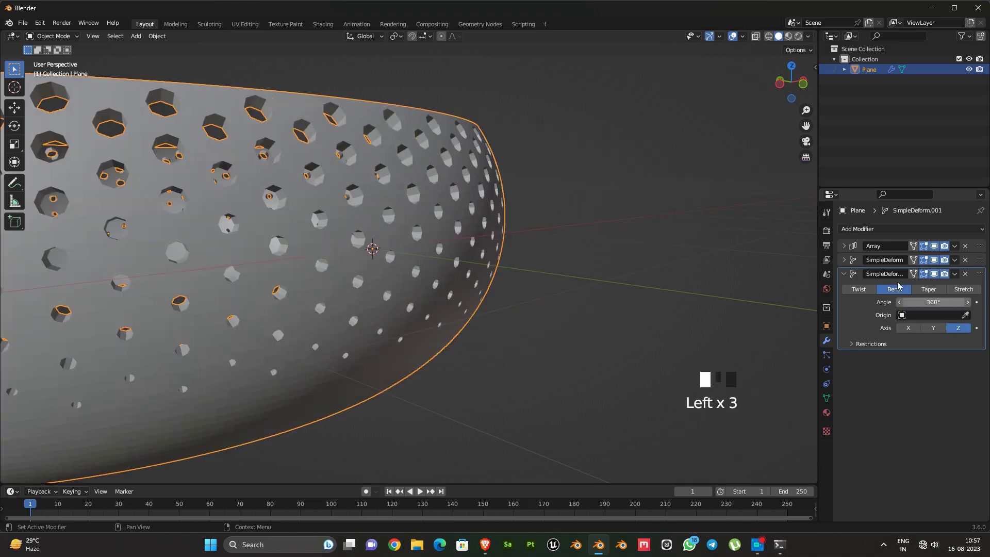
- Scale the perforated ring uniformly to about 0.405 and apply its scale
{"action": "scroll", "coordinate": [515, 262], "scroll_direction": "down", "scroll_amount": 4}
{"action": "middle_click_drag", "start_coordinate": [515, 262], "coordinate": [708, 288]}
{"action": "key", "text": "s"}
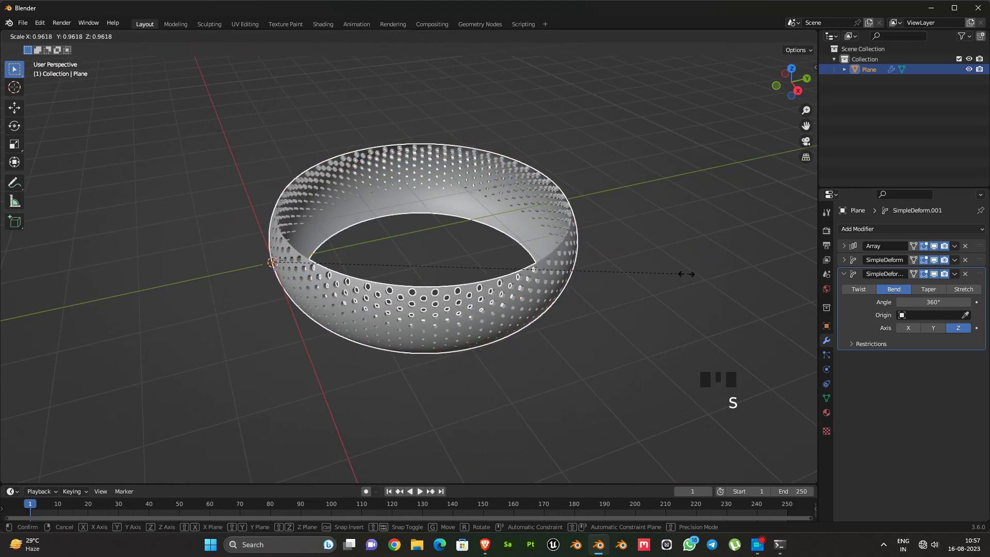
{"action": "left_click", "coordinate": [447, 257]}
{"action": "middle_click_drag", "start_coordinate": [448, 256], "coordinate": [388, 244]}
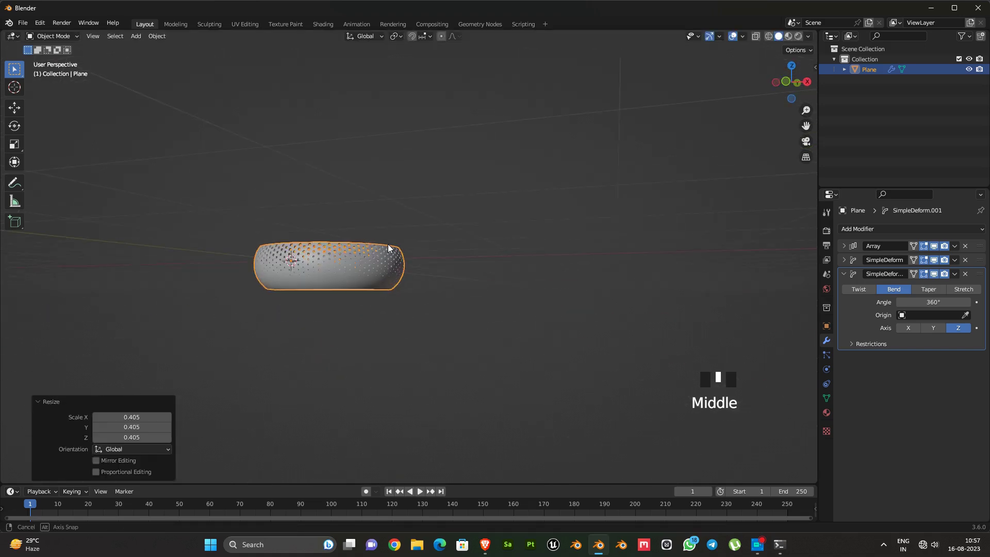
{"action": "key", "text": "ctrl+a"}
{"action": "left_click", "coordinate": [324, 315]}
{"action": "middle_click_drag", "start_coordinate": [324, 315], "coordinate": [623, 288]}
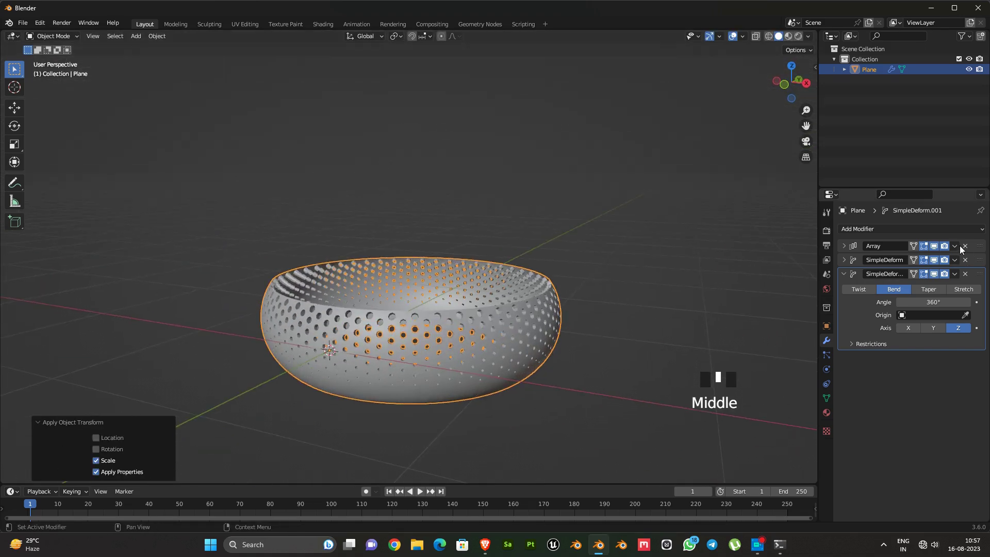
- Set the Array's merge distance to 0.005 m and apply the Array and both Simple Deform modifiers
{"action": "left_click", "coordinate": [954, 246]}
{"action": "left_click", "coordinate": [844, 245]}
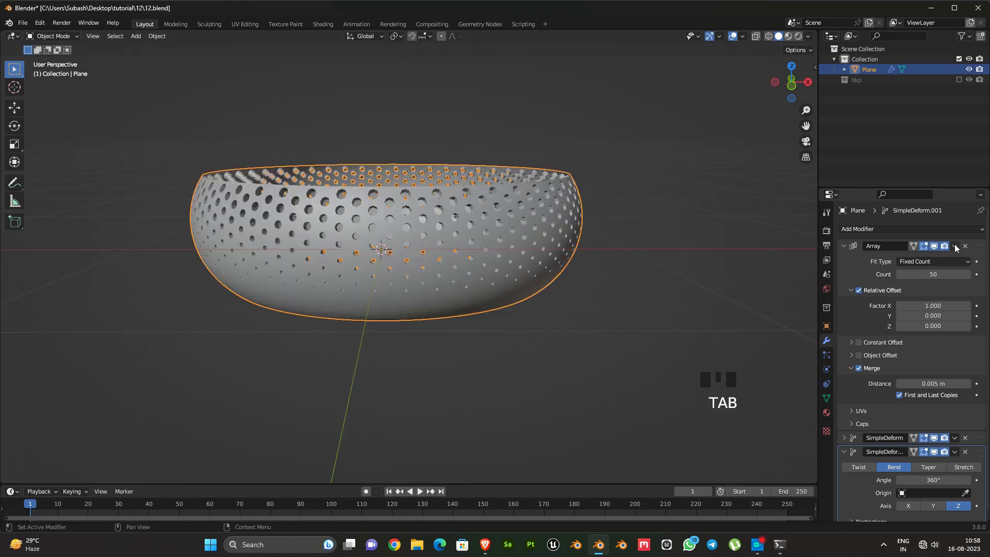
{"action": "left_click", "coordinate": [955, 248]}
{"action": "left_click", "coordinate": [947, 259]}
{"action": "left_click_drag", "start_coordinate": [955, 247], "coordinate": [944, 258]}
- Extrude the ring's top and bottom border edge loops in place and scale them inward to about 0.970
{"action": "key", "text": "Tab"}
{"action": "key", "text": "2"}
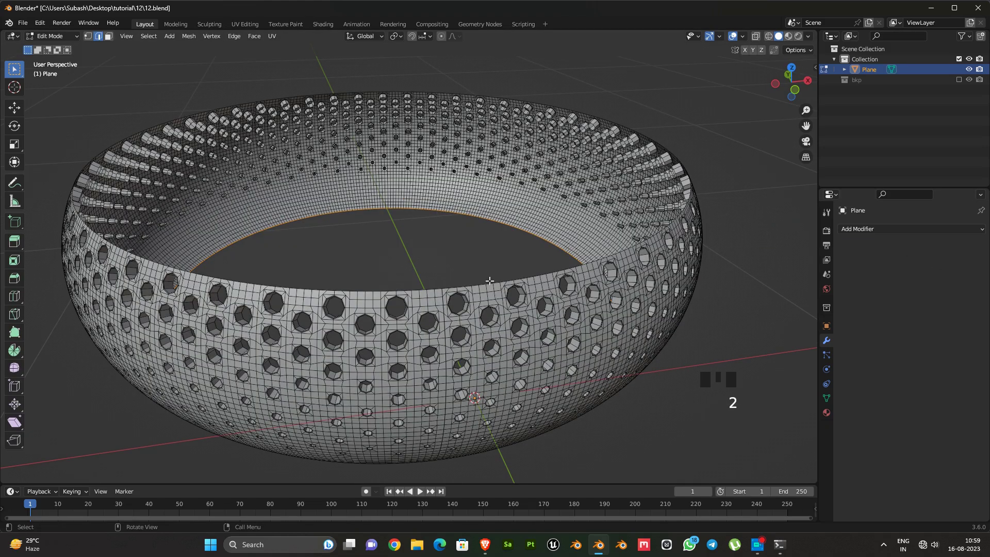
{"action": "left_click", "coordinate": [471, 276], "text": "alt+shift"}
{"action": "middle_click_drag", "start_coordinate": [471, 276], "coordinate": [536, 145]}
{"action": "left_click", "coordinate": [398, 36]}
{"action": "key", "text": "e"}
{"action": "right_click", "coordinate": [718, 291]}
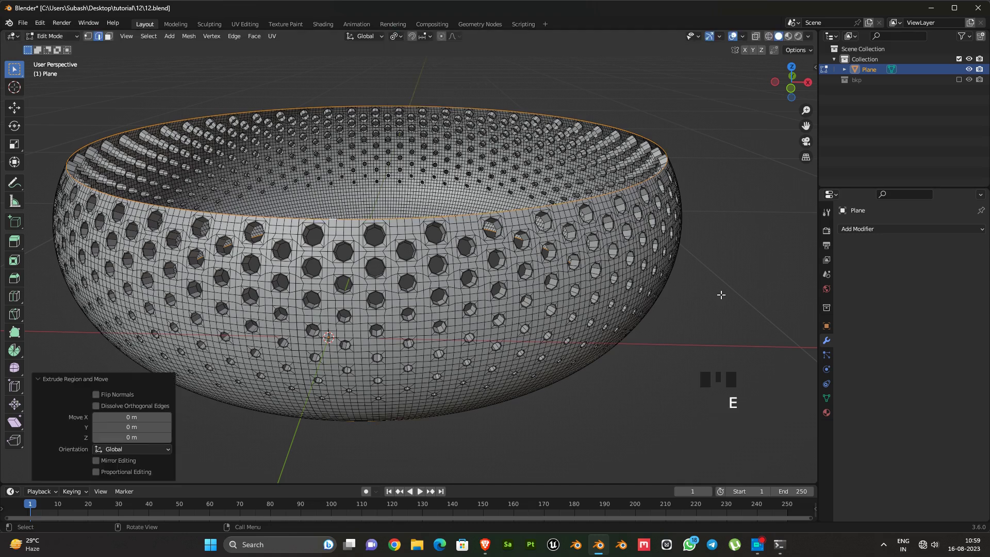
{"action": "key", "text": "s"}
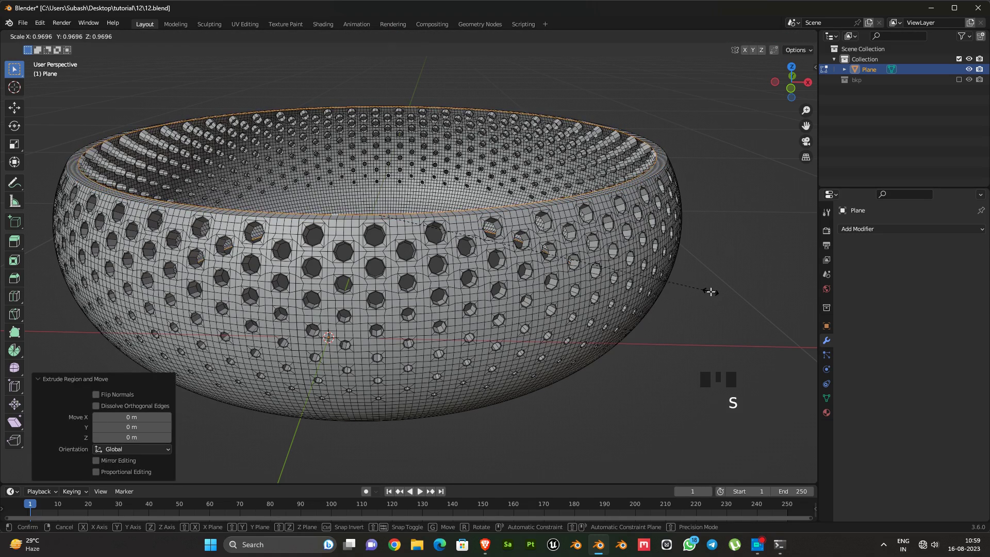
{"action": "left_click", "coordinate": [711, 291]}
{"action": "middle_click_drag", "start_coordinate": [711, 292], "coordinate": [498, 282]}
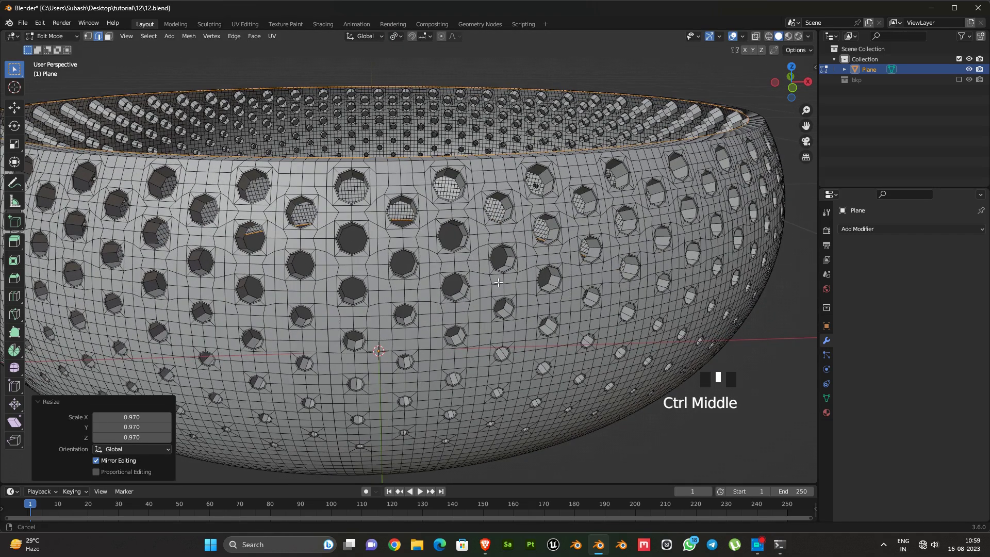
- Bevel the outer edge loops of the top and bottom rims with 2 segments and a shape of 1.000
{"action": "middle_click_drag", "start_coordinate": [539, 314], "coordinate": [491, 172]}
{"action": "left_click", "coordinate": [493, 133]}
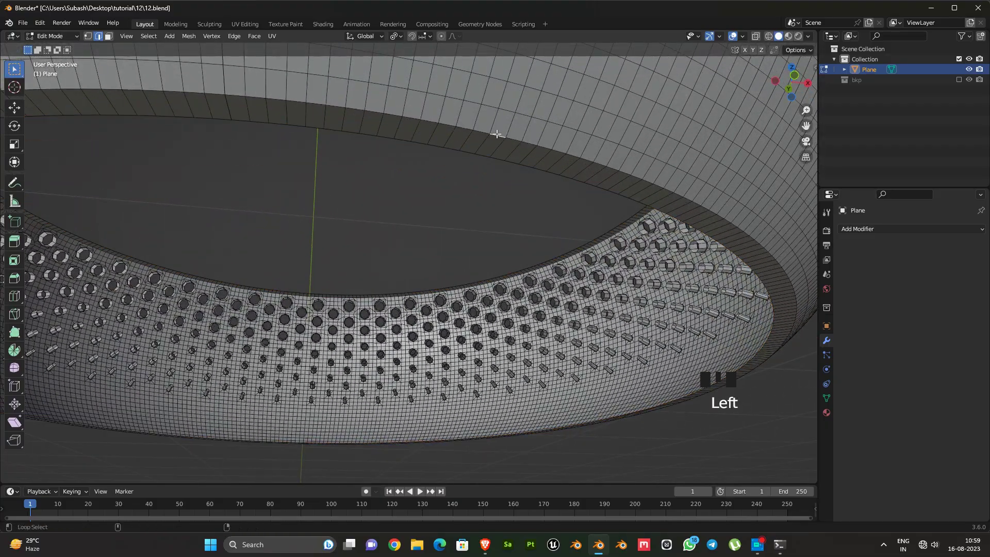
{"action": "left_click", "coordinate": [579, 141], "text": "alt+shift"}
{"action": "left_click", "coordinate": [579, 142], "text": "alt+shift"}
{"action": "left_click", "coordinate": [579, 142], "text": "alt+shift"}
{"action": "middle_click_drag", "start_coordinate": [579, 141], "coordinate": [545, 327]}
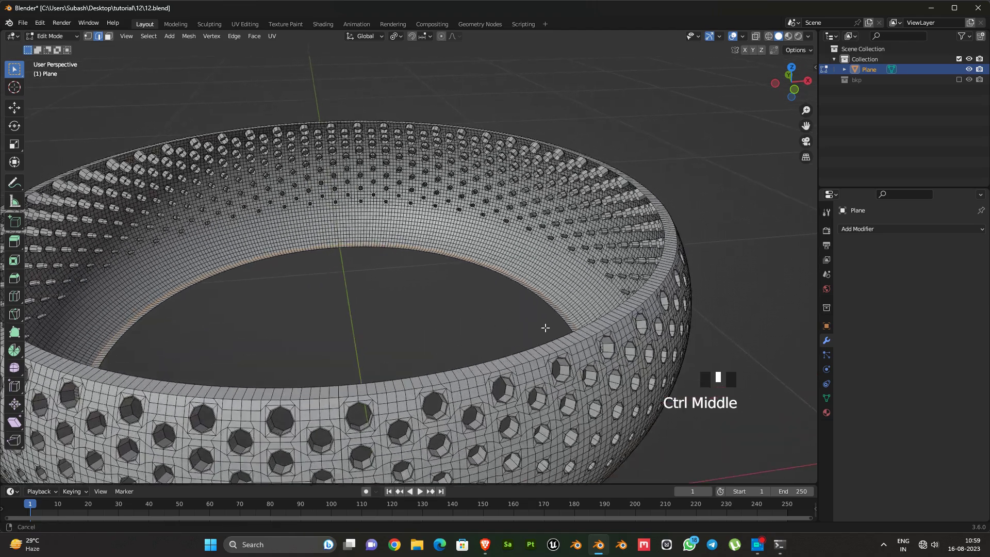
{"action": "scroll", "coordinate": [546, 352], "scroll_direction": "down", "scroll_amount": 2, "text": "ctrl"}
{"action": "left_click", "coordinate": [557, 392], "text": "alt+shift"}
{"action": "middle_click_drag", "start_coordinate": [557, 392], "coordinate": [625, 408], "text": "shift"}
{"action": "key", "text": "ctrl+b"}
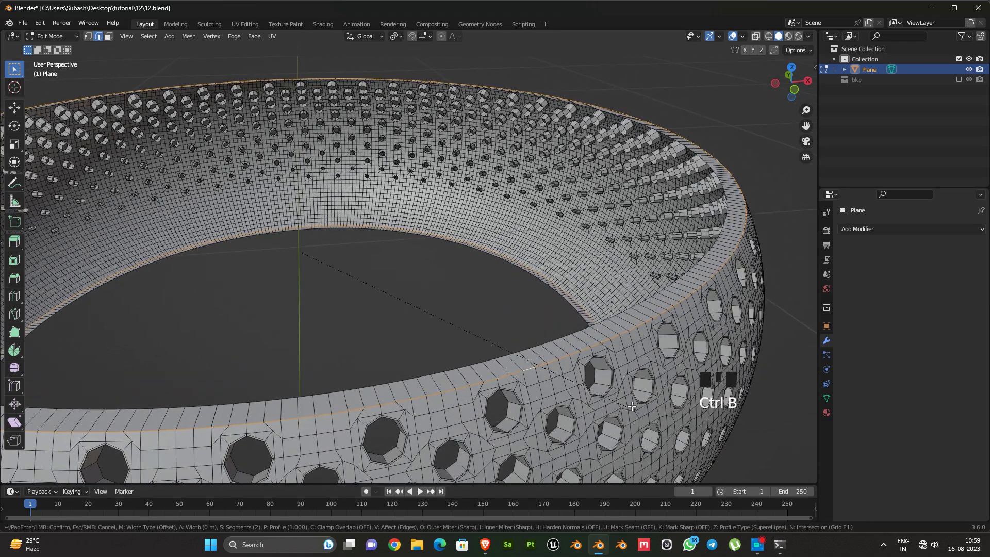